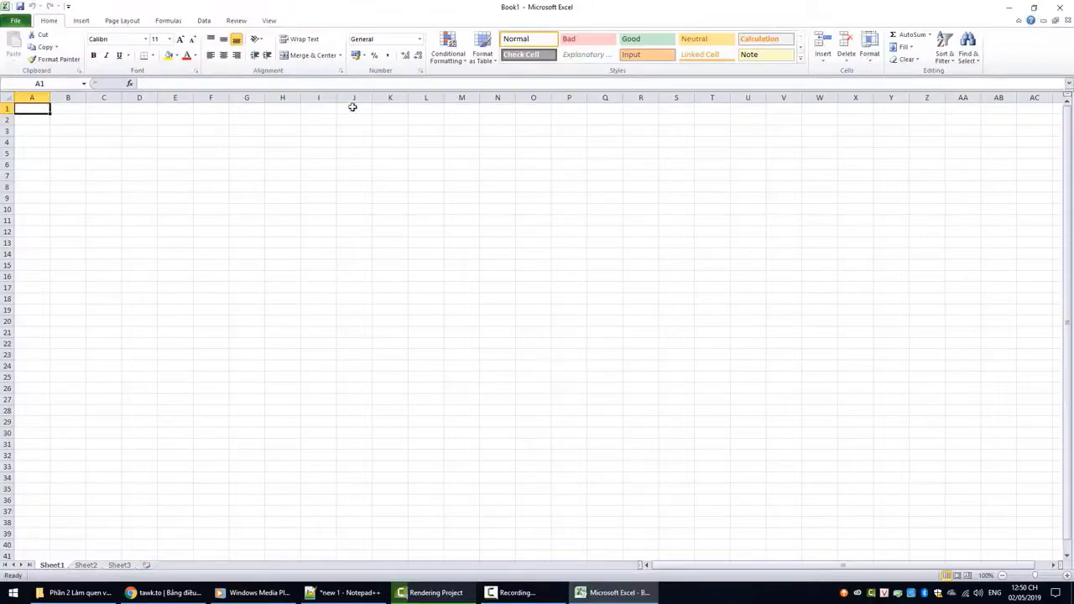
# Close the Excel 2010 window to return to the desktop
pyautogui.click(1060, 7)
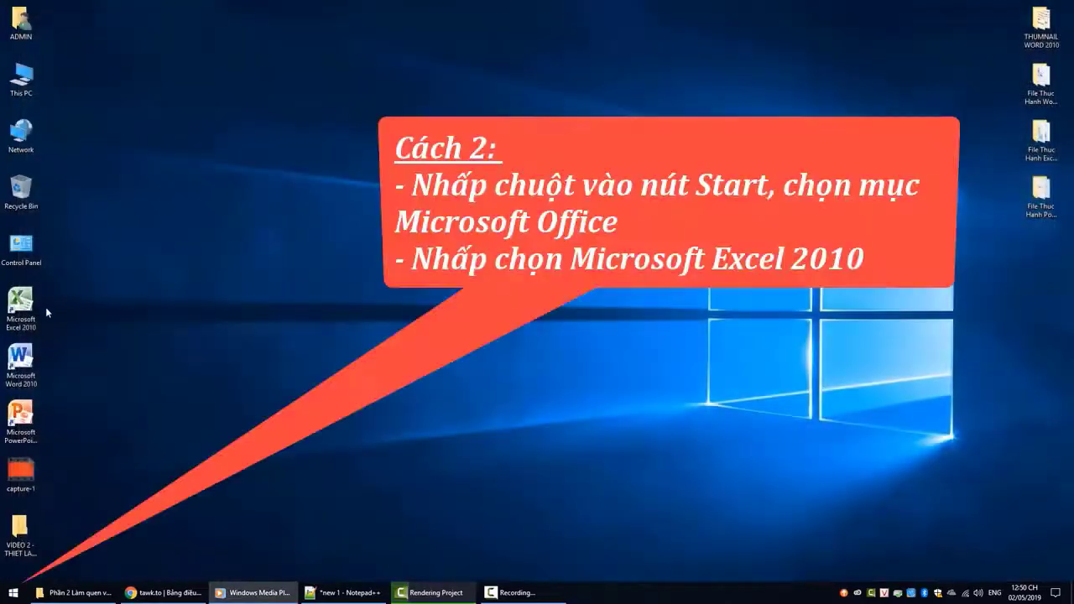
# Launch Excel 2010 from the Start menu's Microsoft Office folder, then close it
pyautogui.click(13, 591)
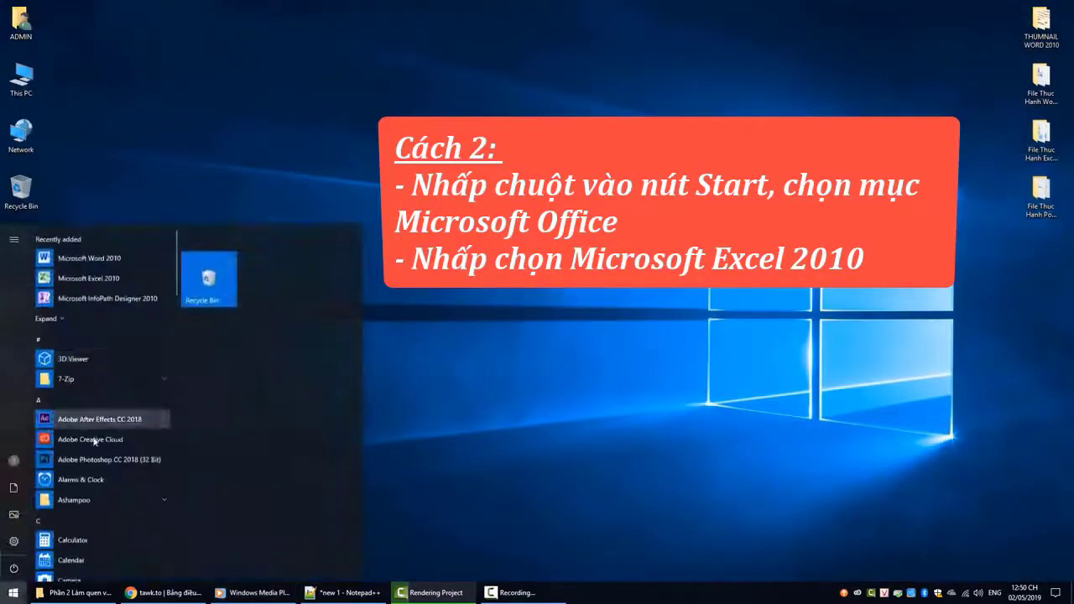
pyautogui.scroll(-10, 107, 449)
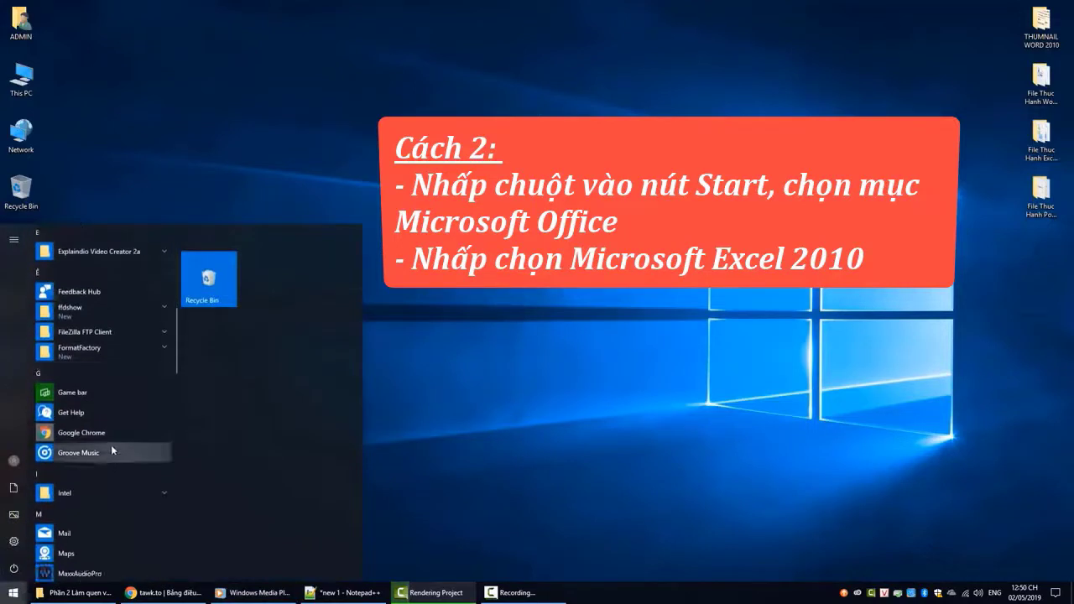
pyautogui.scroll(-5, 111, 444)
pyautogui.click(129, 417)
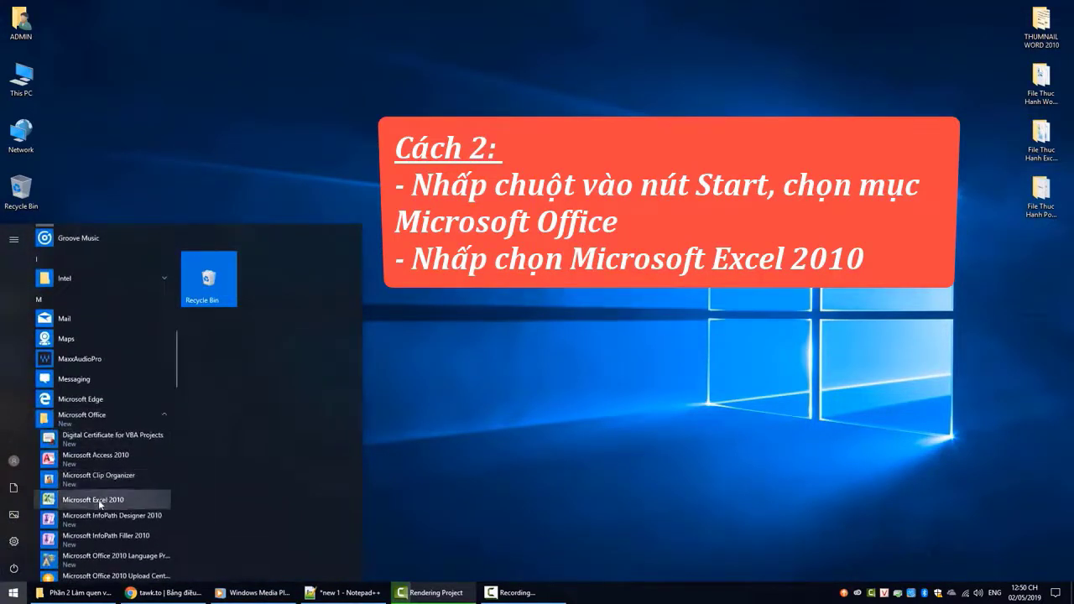
pyautogui.click(98, 499)
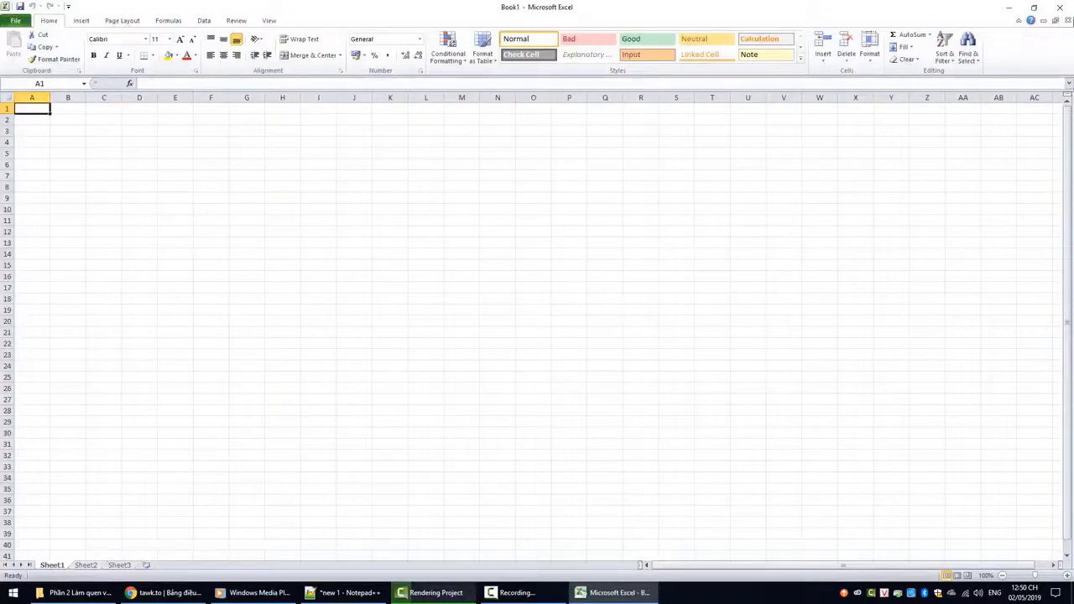
pyautogui.click(1059, 6)
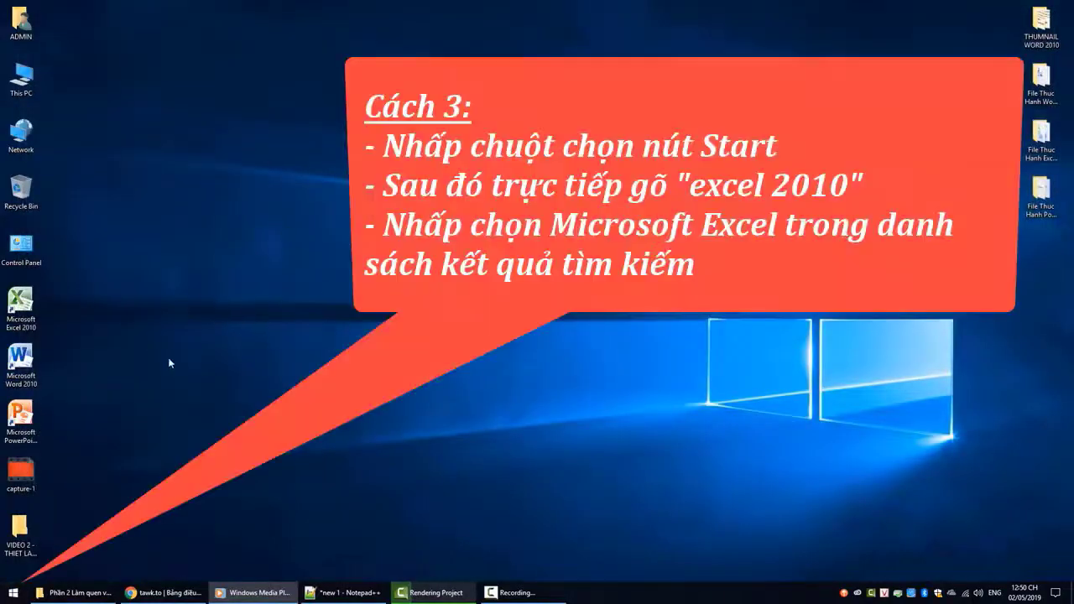
# Search 'excel 2010' in the Start menu, launch Excel from the results, then close it
pyautogui.click(14, 592)
pyautogui.write('ecce')
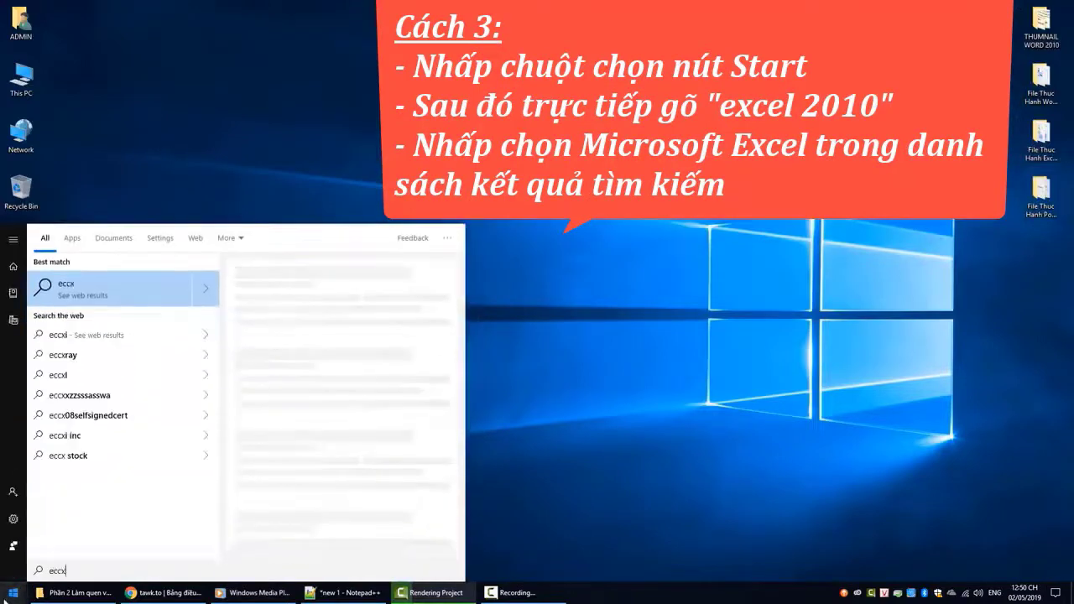
pyautogui.press('BackSpace')
pyautogui.press('BackSpace')
pyautogui.press('BackSpace')
pyautogui.write('xv')
pyautogui.press('BackSpace')
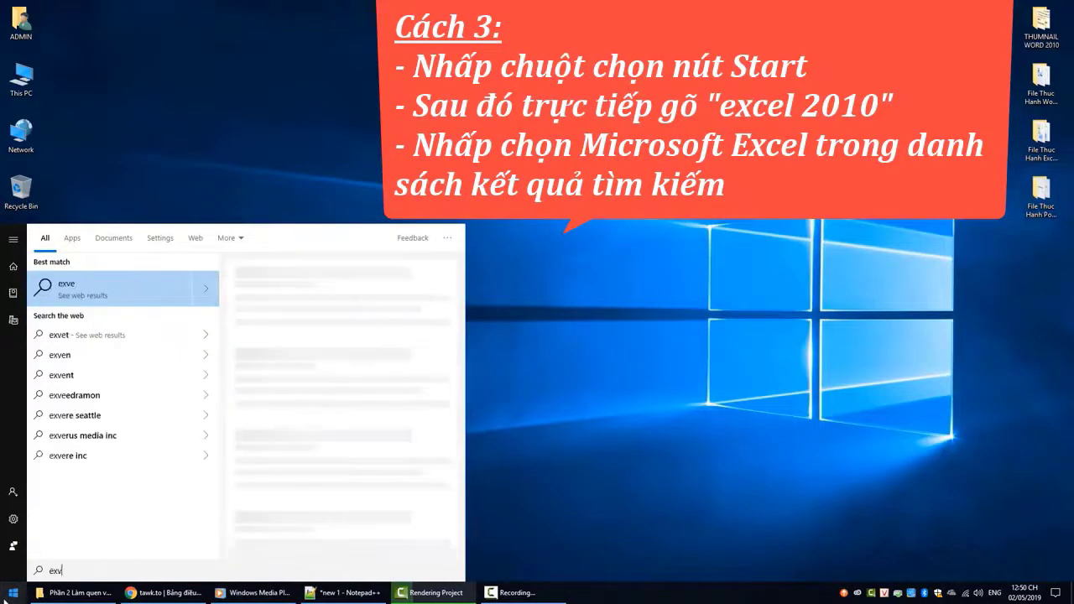
pyautogui.write('cel')
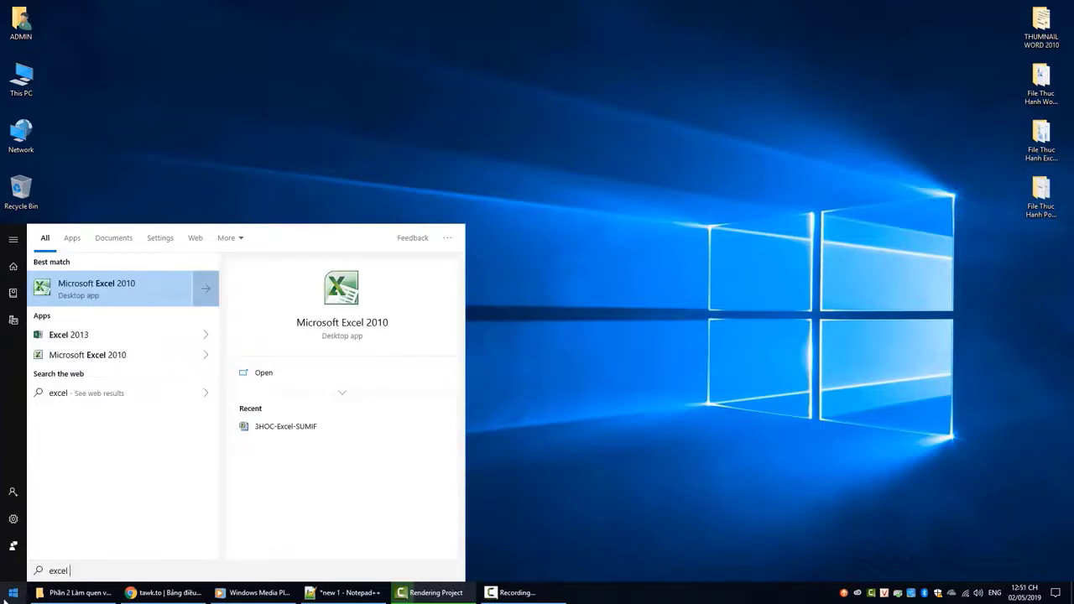
pyautogui.write(' 2010')
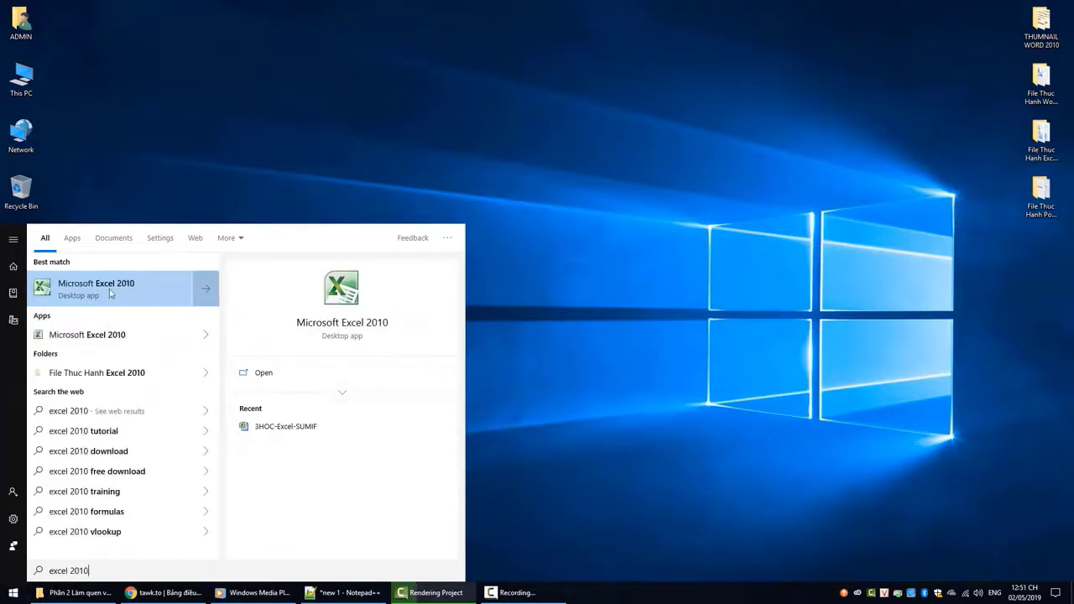
pyautogui.click(196, 294)
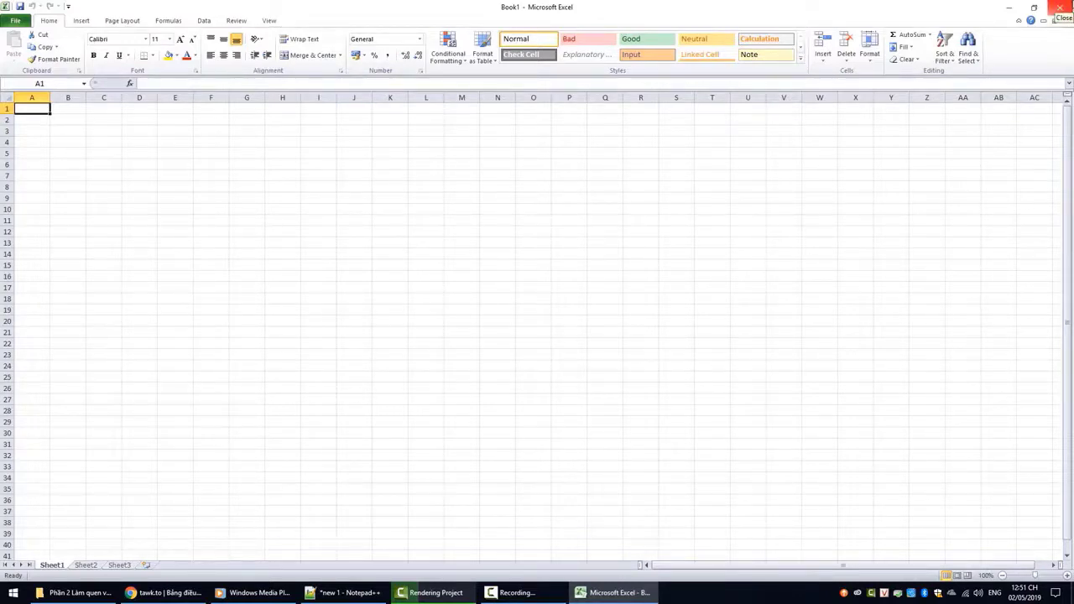
pyautogui.click(1059, 7)
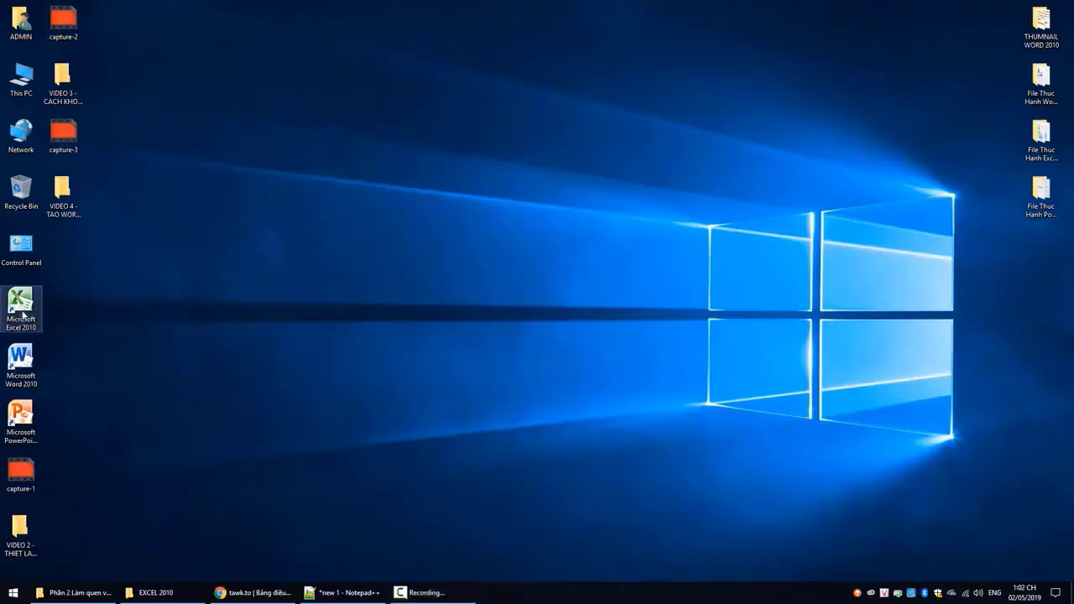
# Launch Excel 2010 from the desktop shortcut and return to cell A1
pyautogui.doubleClick(17, 333)
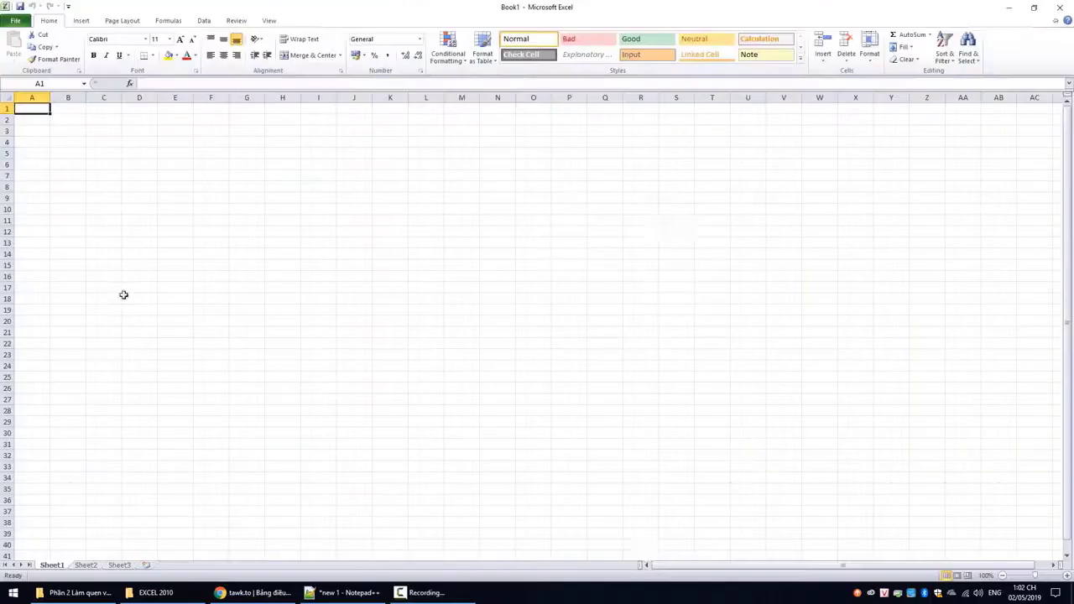
pyautogui.click(461, 232)
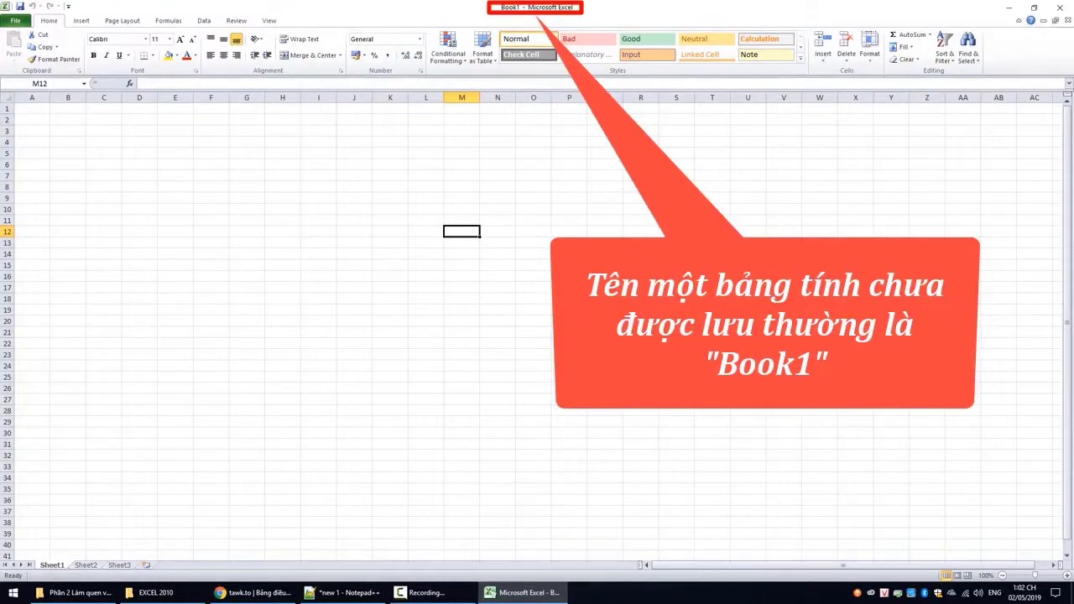
pyautogui.click(32, 108)
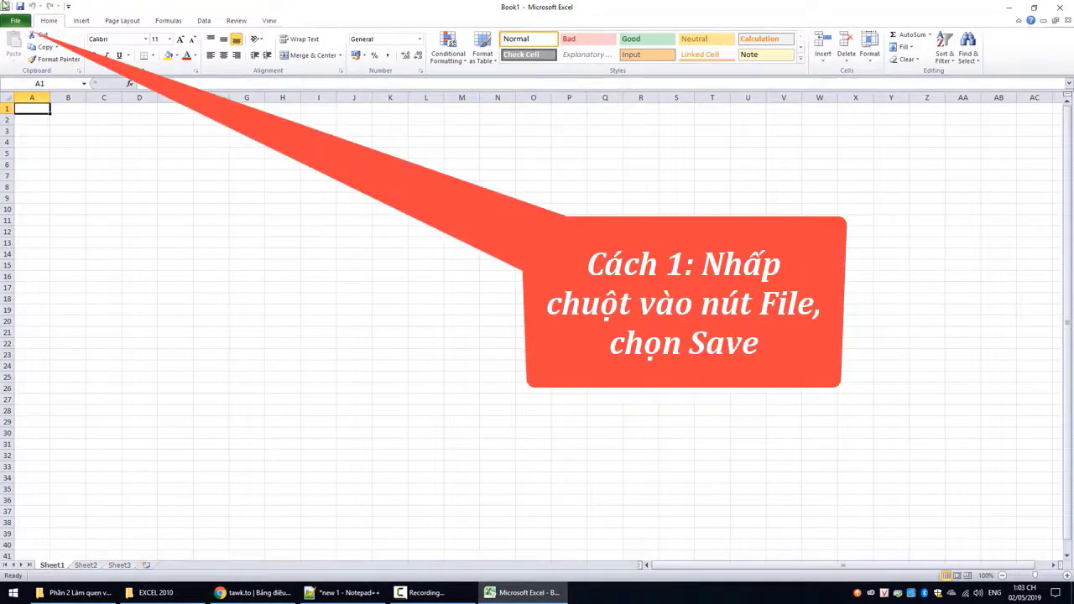
# Use File > Save to store the workbook on the Desktop as 'Danh sach Lop'
pyautogui.click(15, 20)
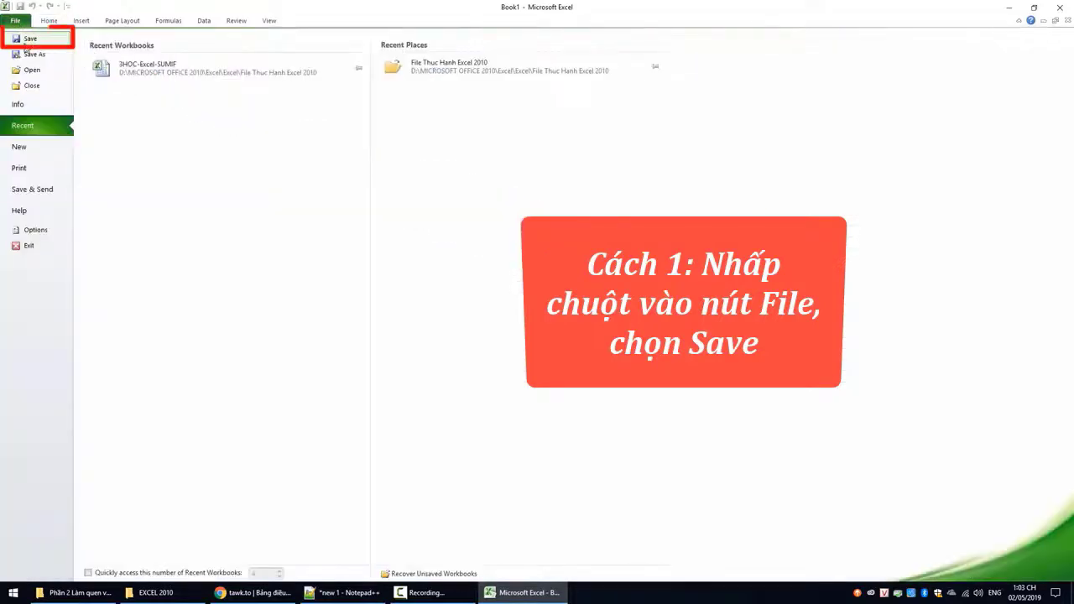
pyautogui.click(30, 39)
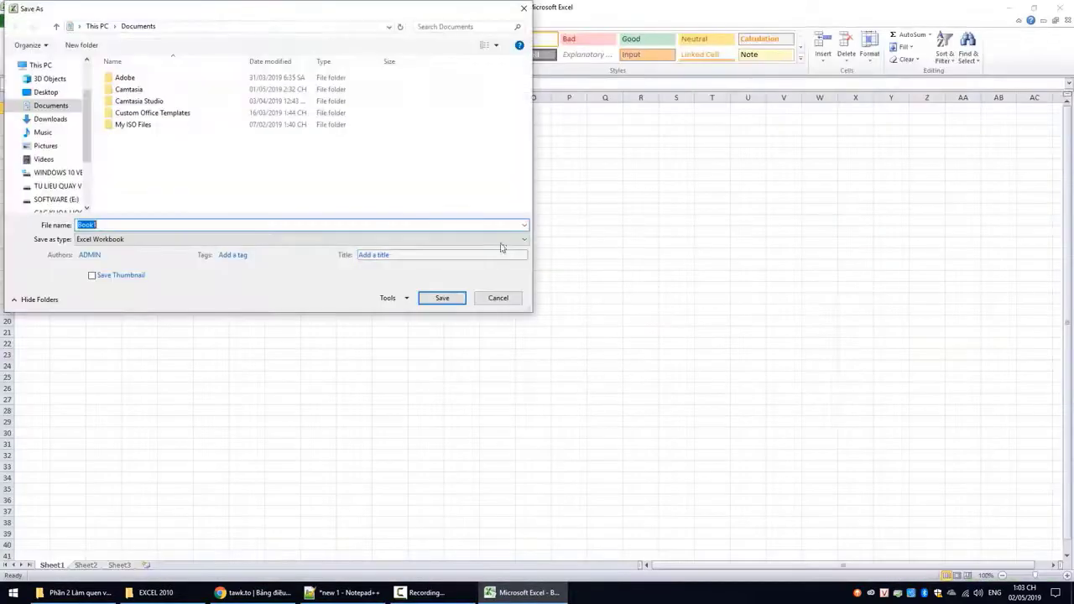
pyautogui.moveTo(222, 15); pyautogui.dragTo(530, 134)
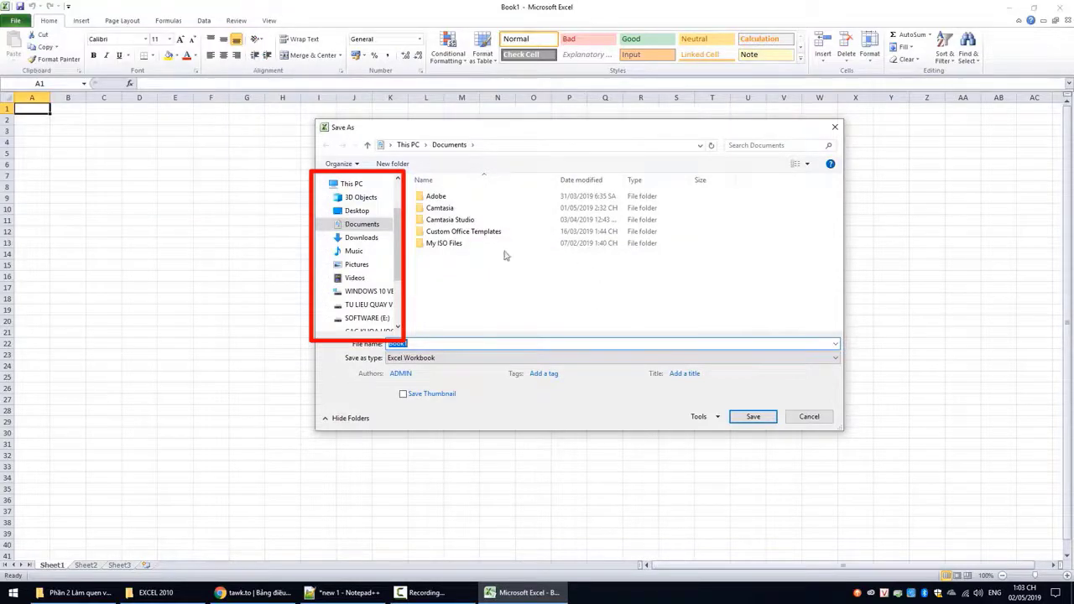
pyautogui.click(374, 214)
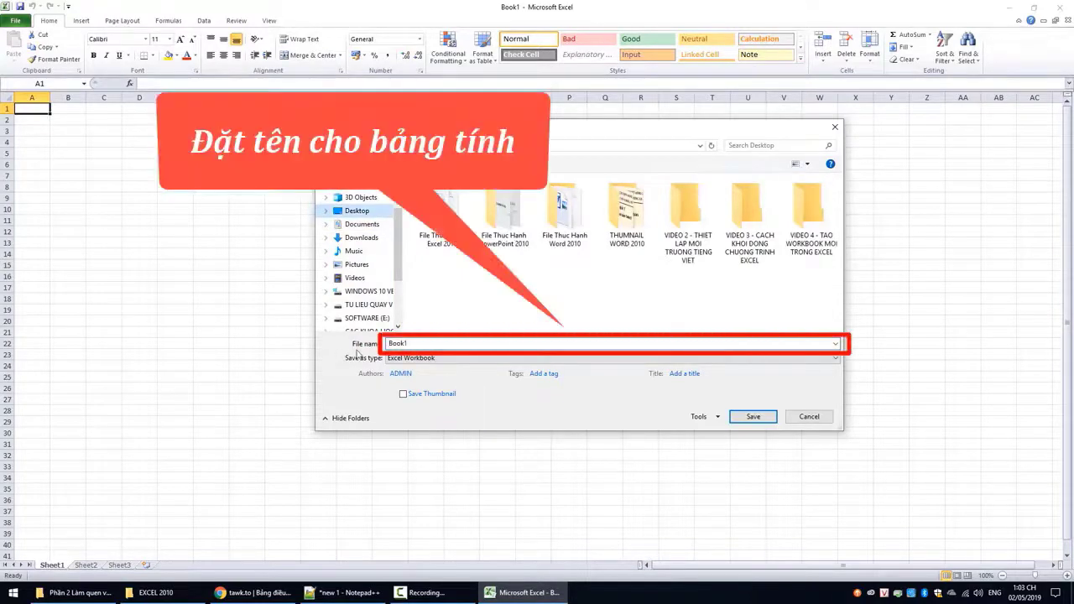
pyautogui.moveTo(385, 344); pyautogui.dragTo(424, 344)
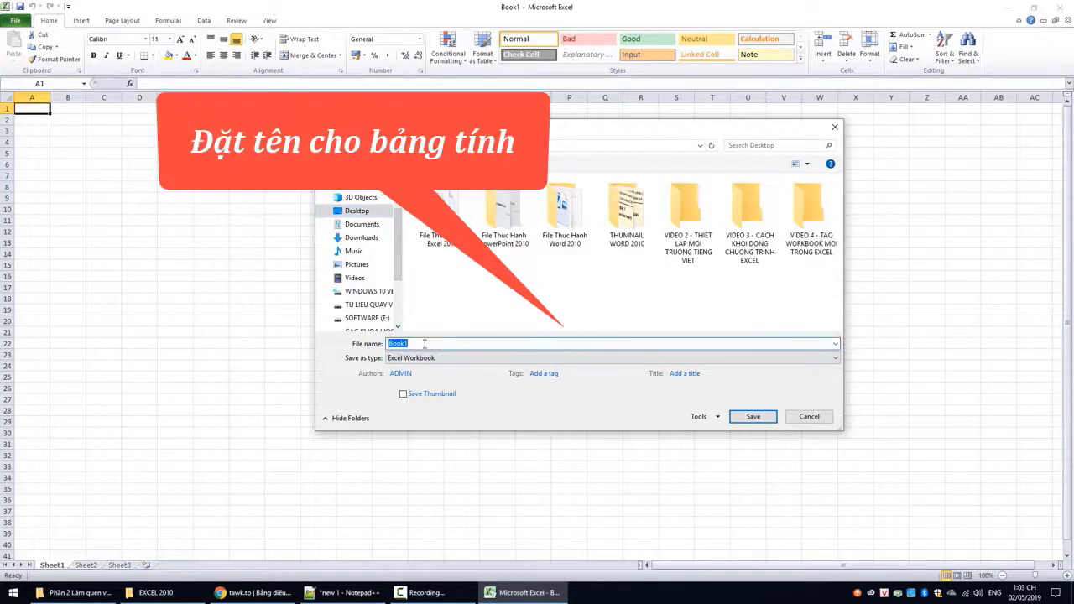
pyautogui.write('F')
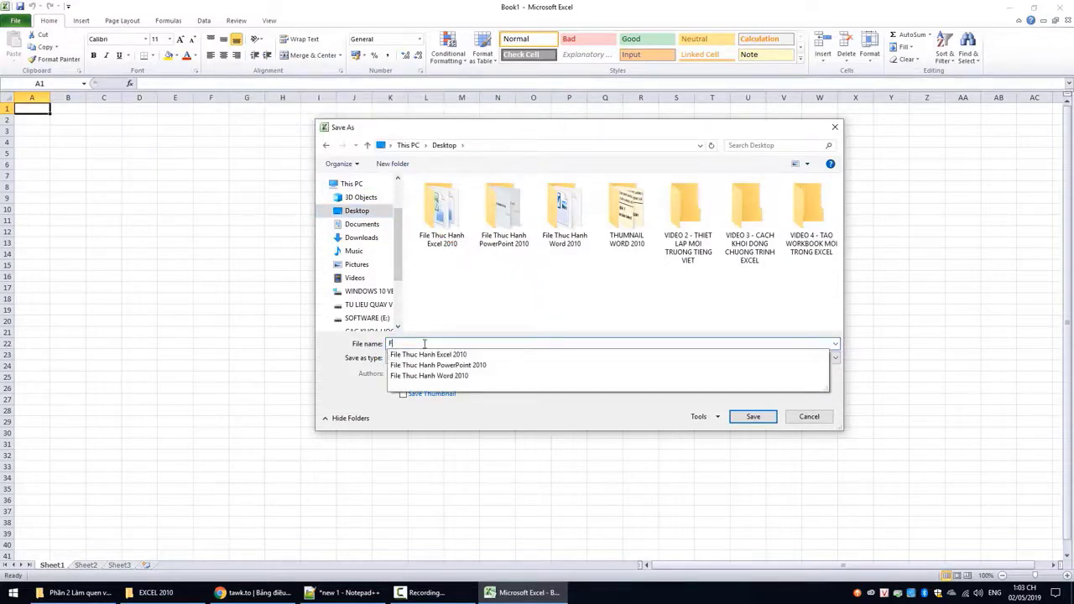
pyautogui.press('BackSpace')
pyautogui.write('Danh sach Lop')
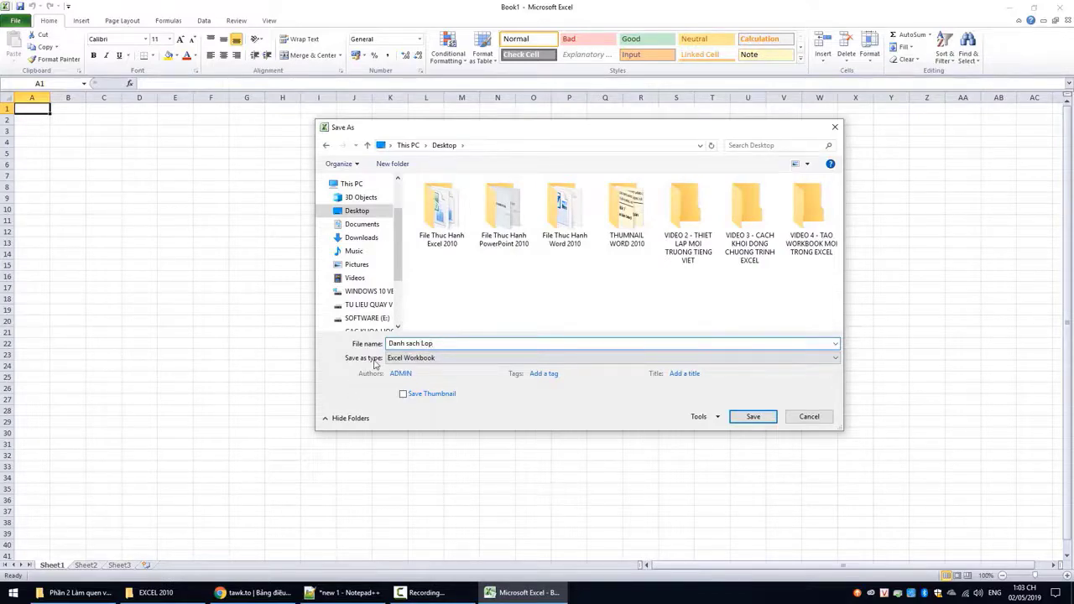
pyautogui.click(416, 364)
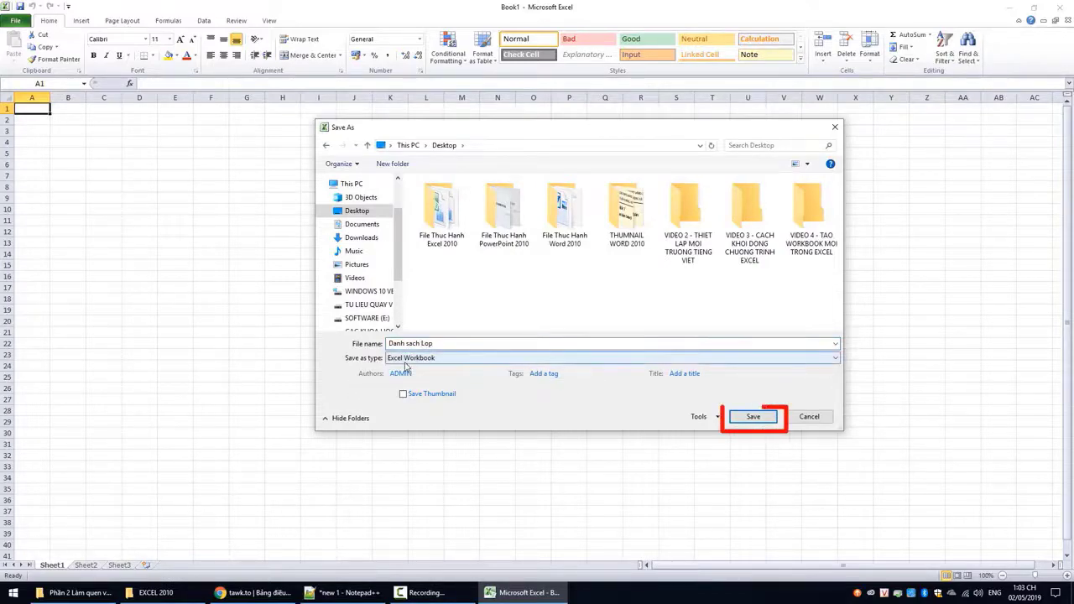
pyautogui.click(759, 419)
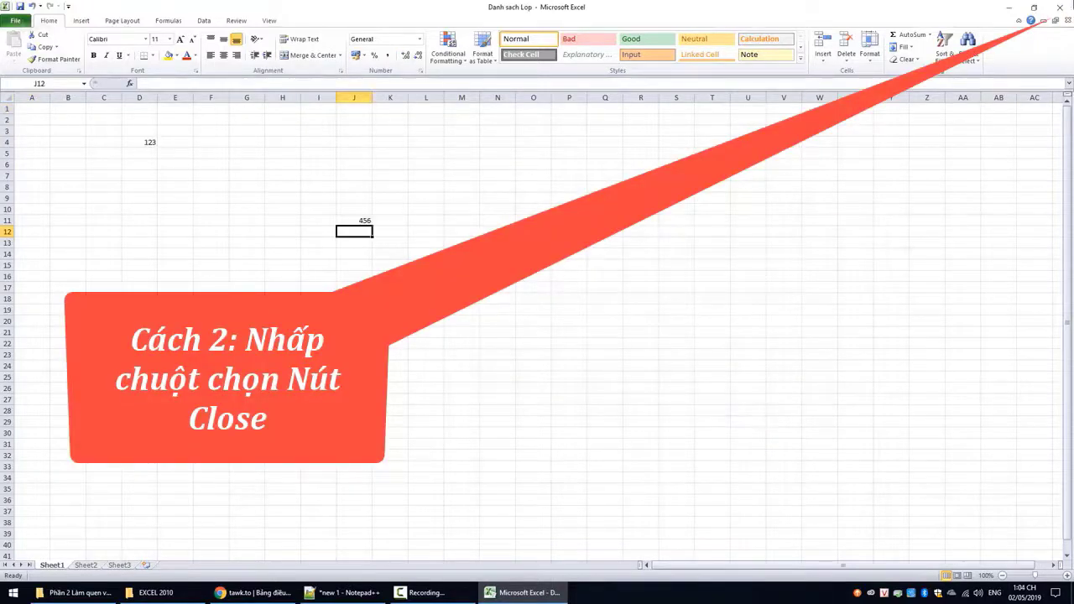
# Close the Danh sach Lop workbook and choose Save at the prompt
pyautogui.click(1060, 6)
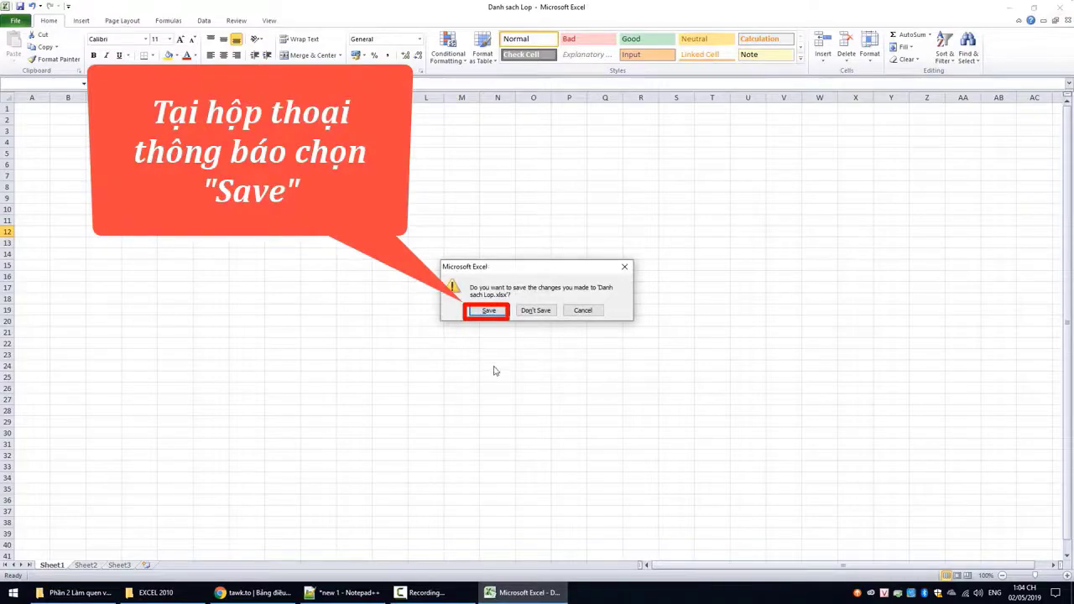
pyautogui.click(488, 311)
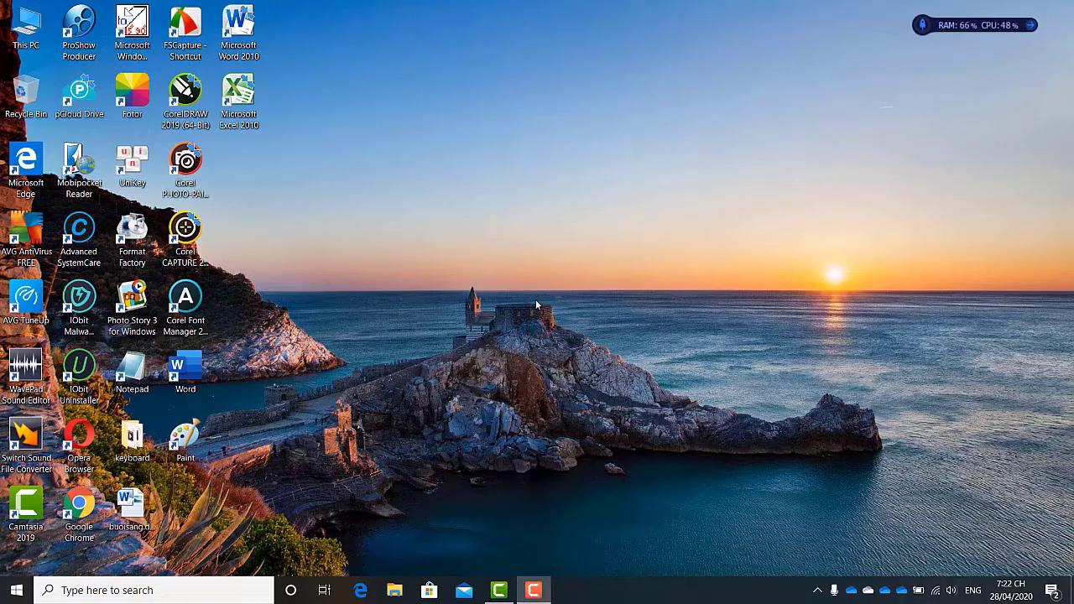
# Open Excel from the shortcut's Open option, select column A and row 3, and insert Sheet4
pyautogui.rightClick(249, 102)
pyautogui.click(271, 115)
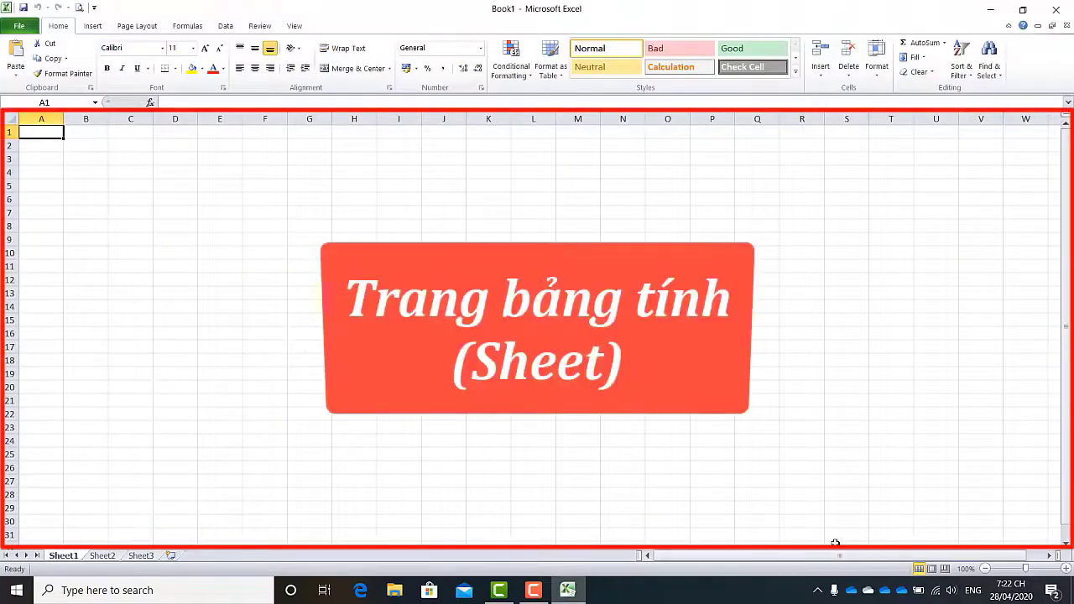
pyautogui.click(41, 117)
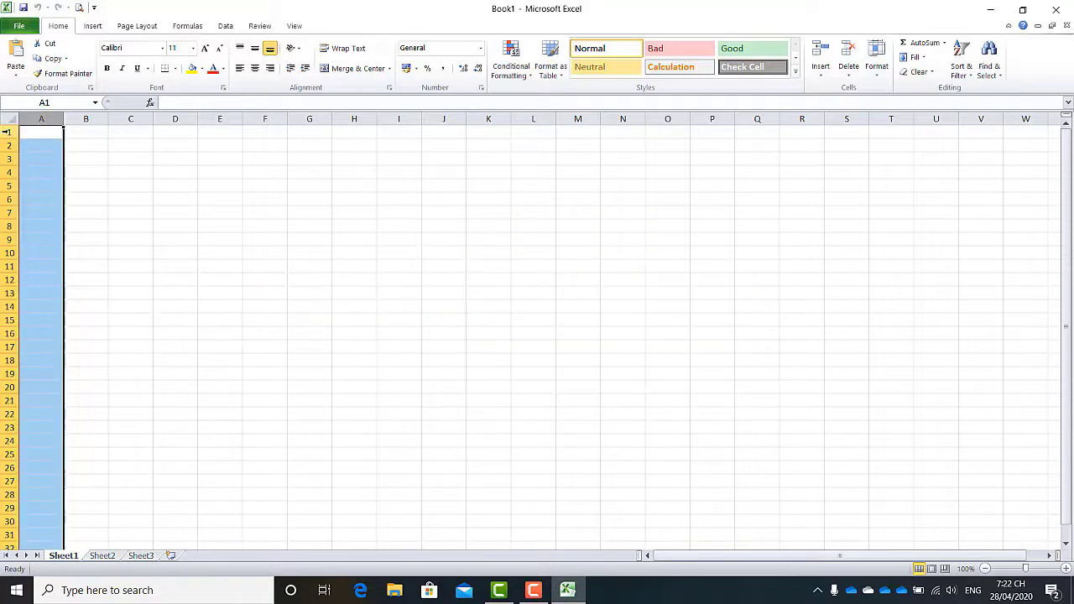
pyautogui.click(7, 158)
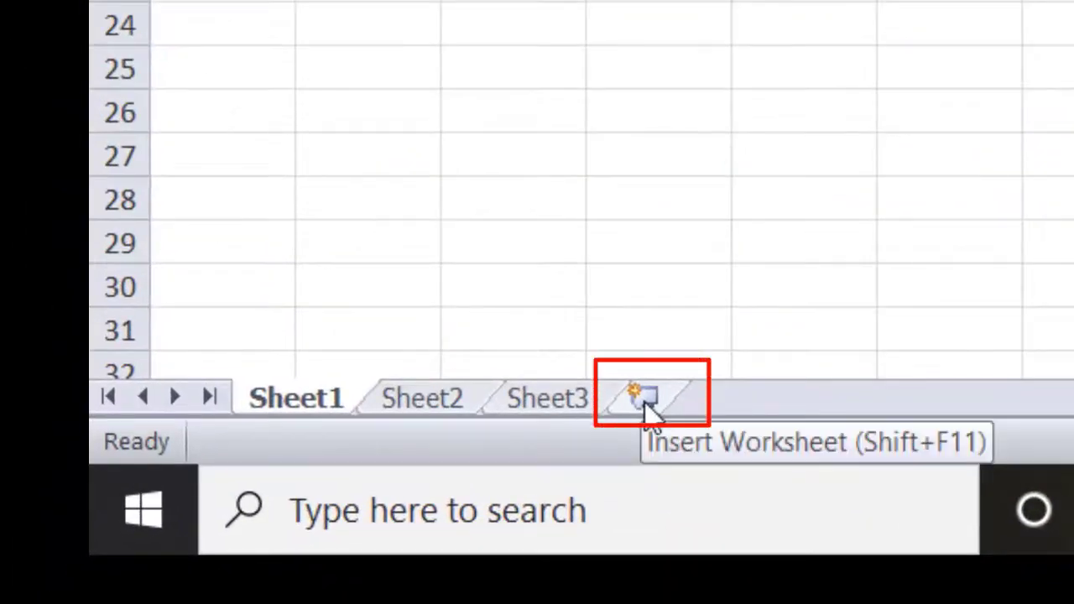
pyautogui.click(644, 401)
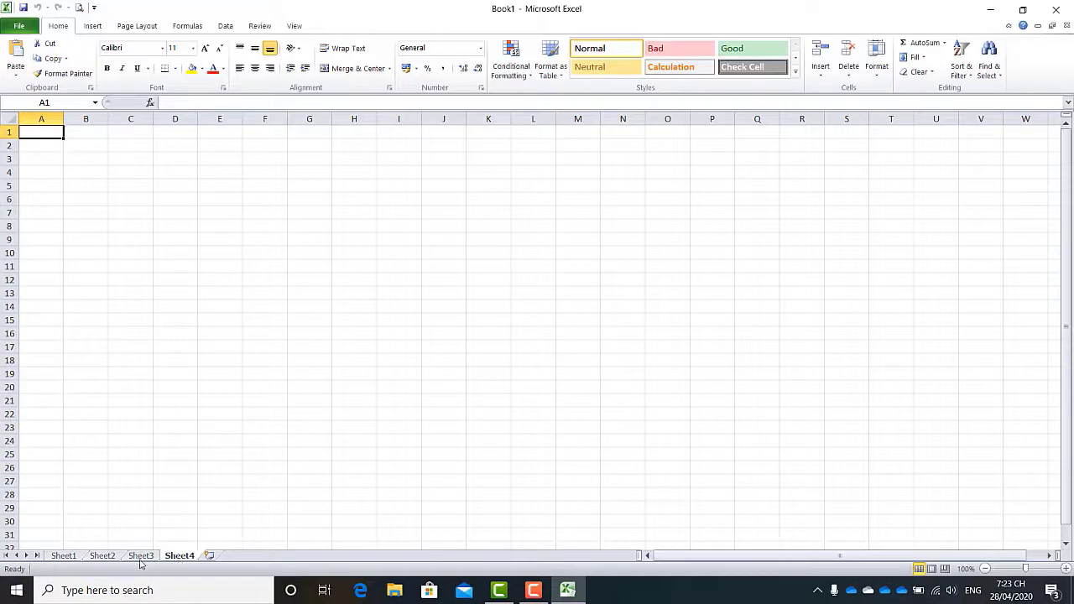
pyautogui.click(67, 556)
pyautogui.click(274, 400)
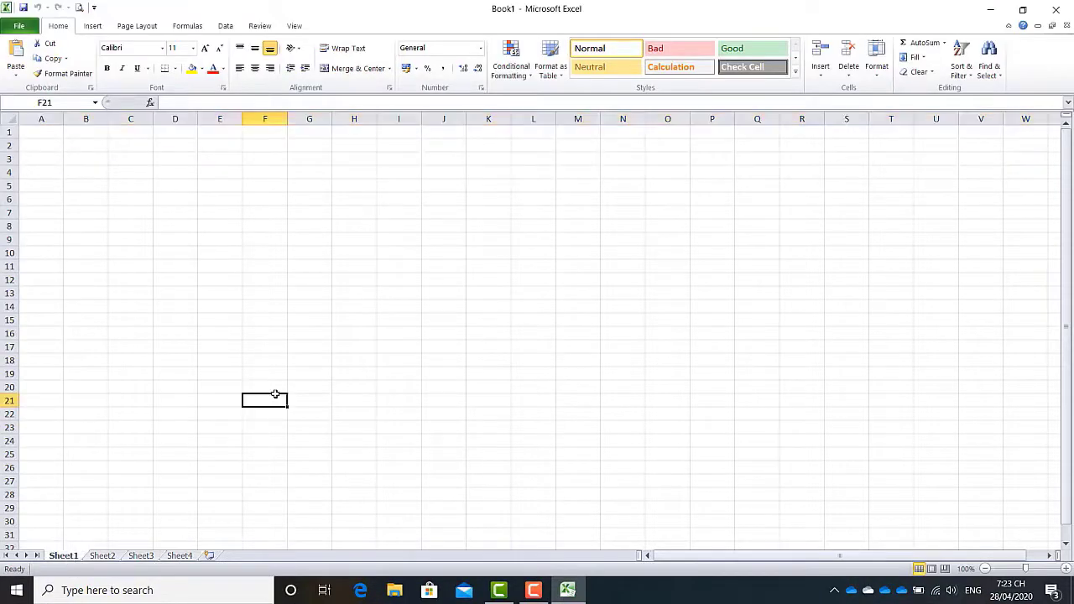
pyautogui.click(85, 172)
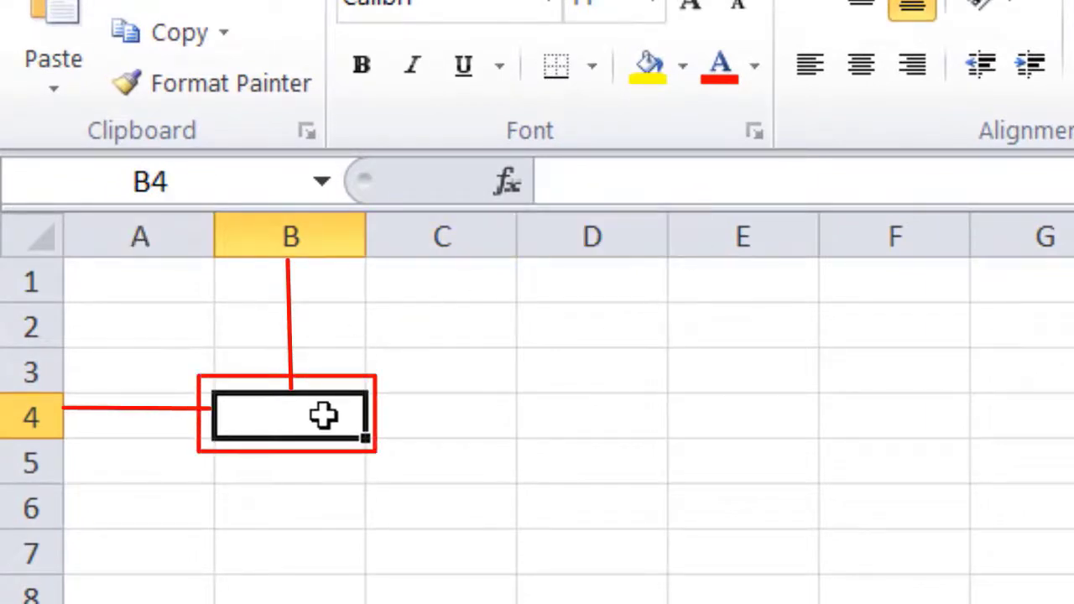
pyautogui.write('a')
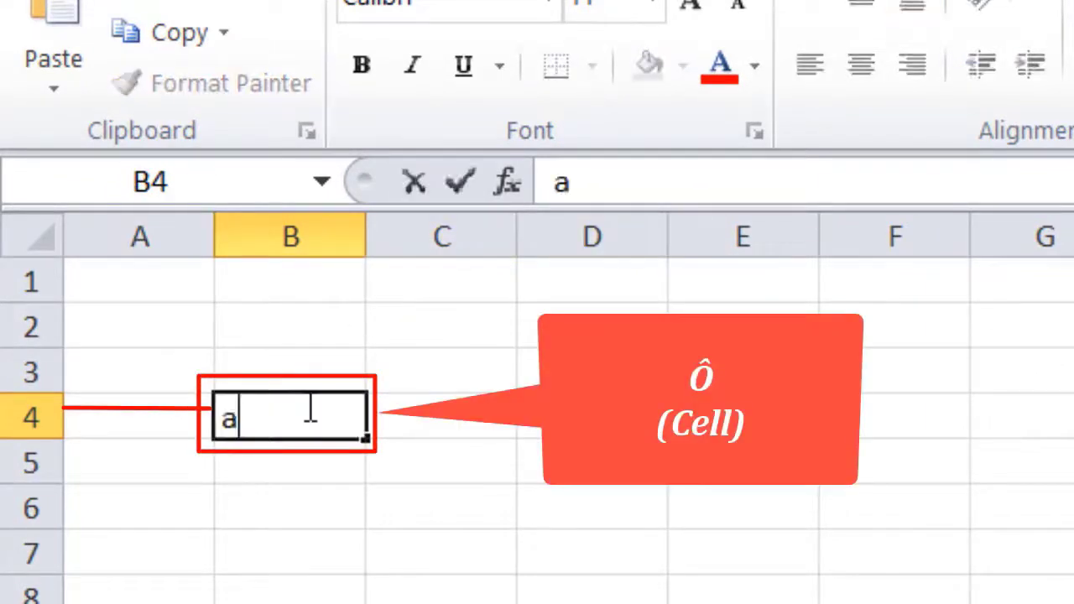
pyautogui.write('bc')
pyautogui.click(377, 451)
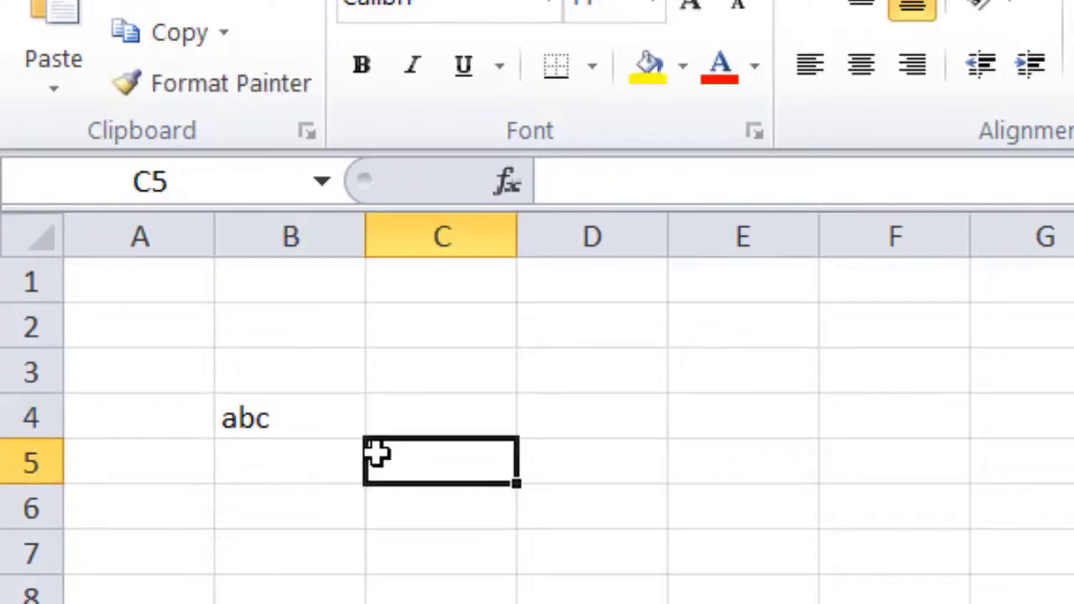
pyautogui.click(263, 408)
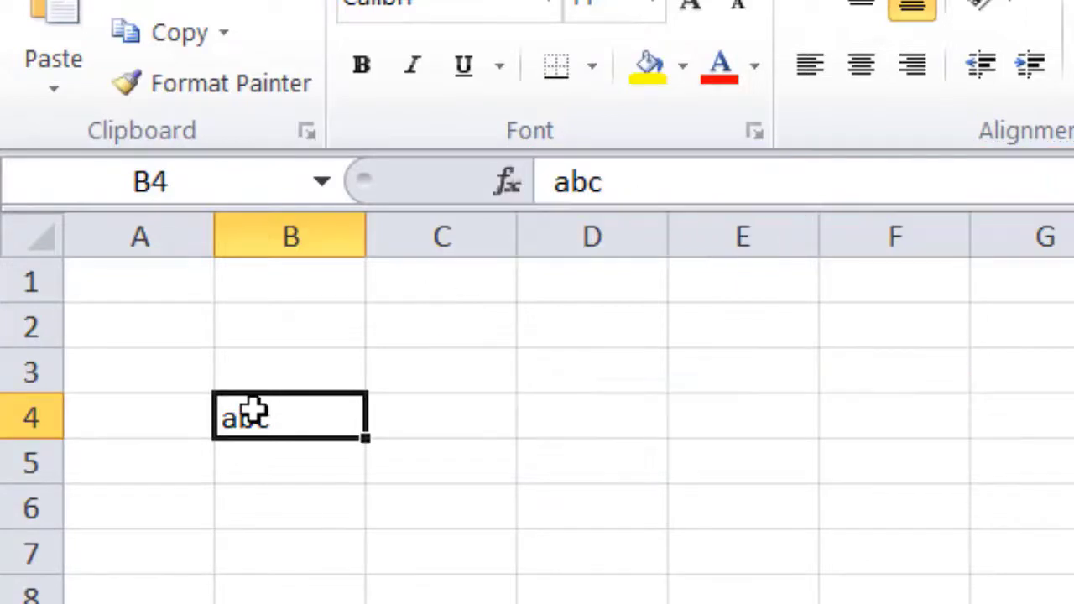
pyautogui.press('Delete')
pyautogui.click(138, 284)
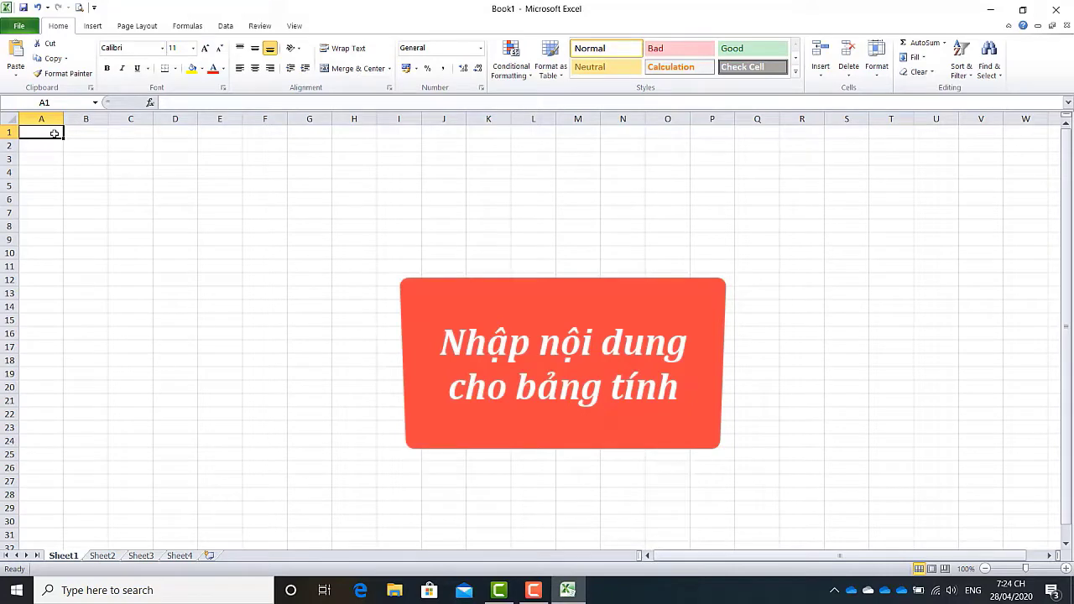
# Enter the school name in A1, 'DANH SÁCH HỌC SINH LỚP 5A' in A3, 'Năm học 2014 - 2015' in A4
pyautogui.write('TRƯƠN')
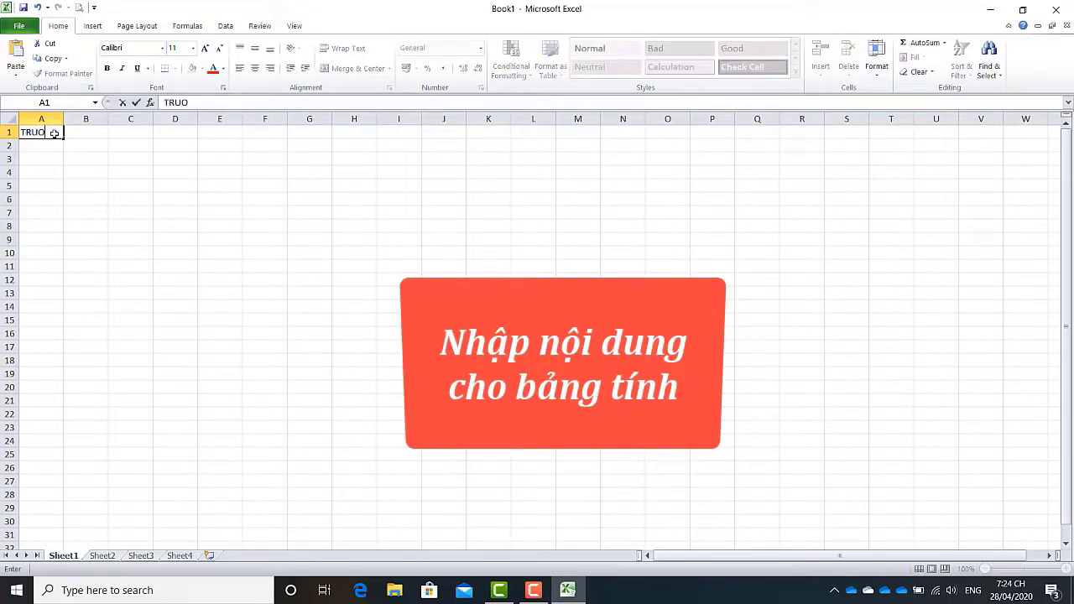
pyautogui.write('GF')
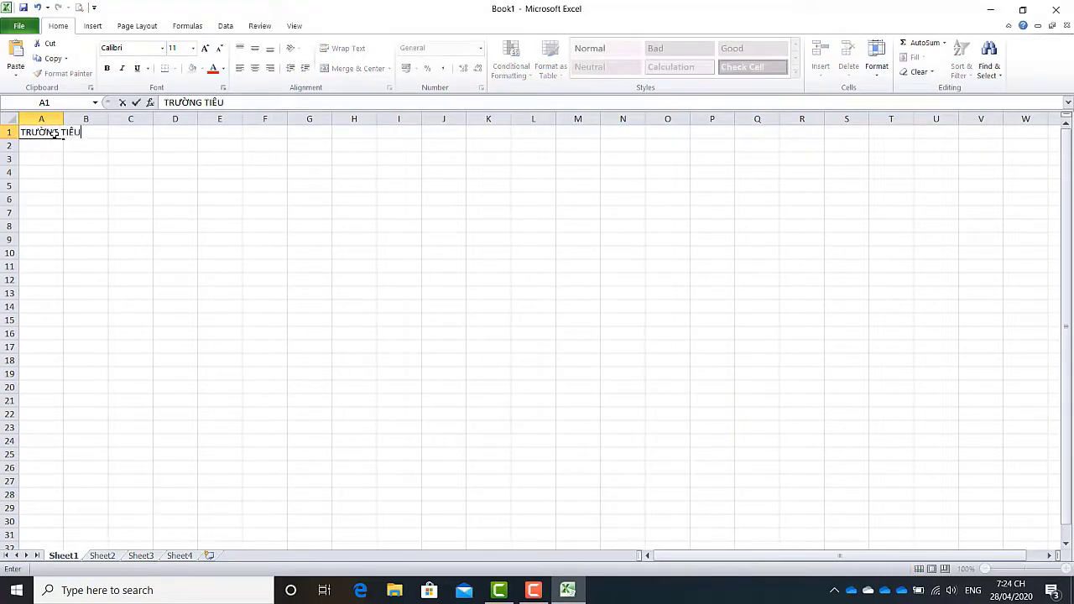
pyautogui.write(' TIỂU HỌC ĐO')
pyautogui.write('ANF')
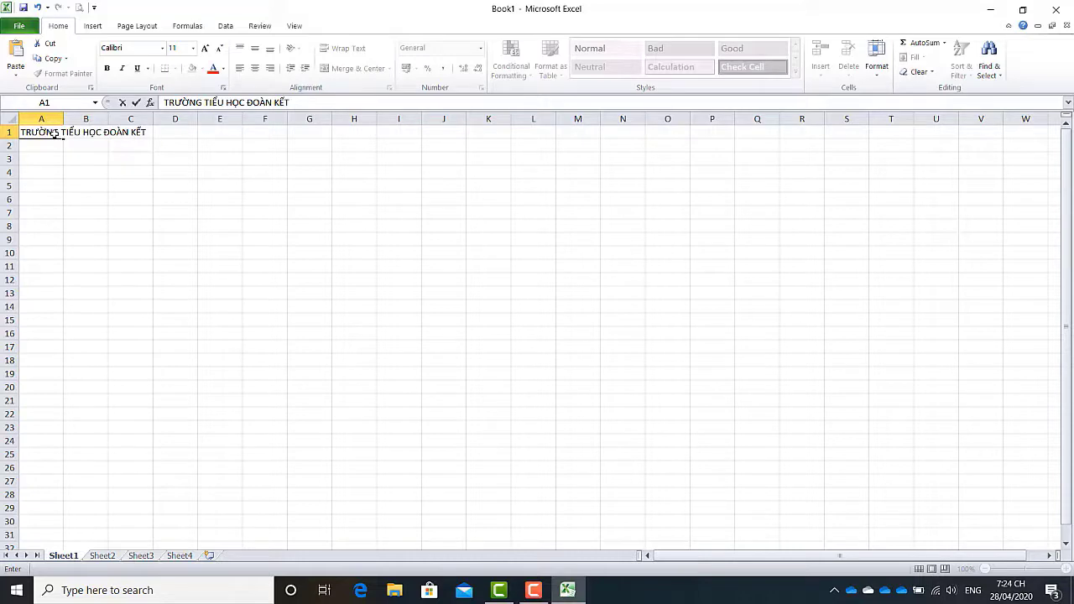
pyautogui.press('Return')
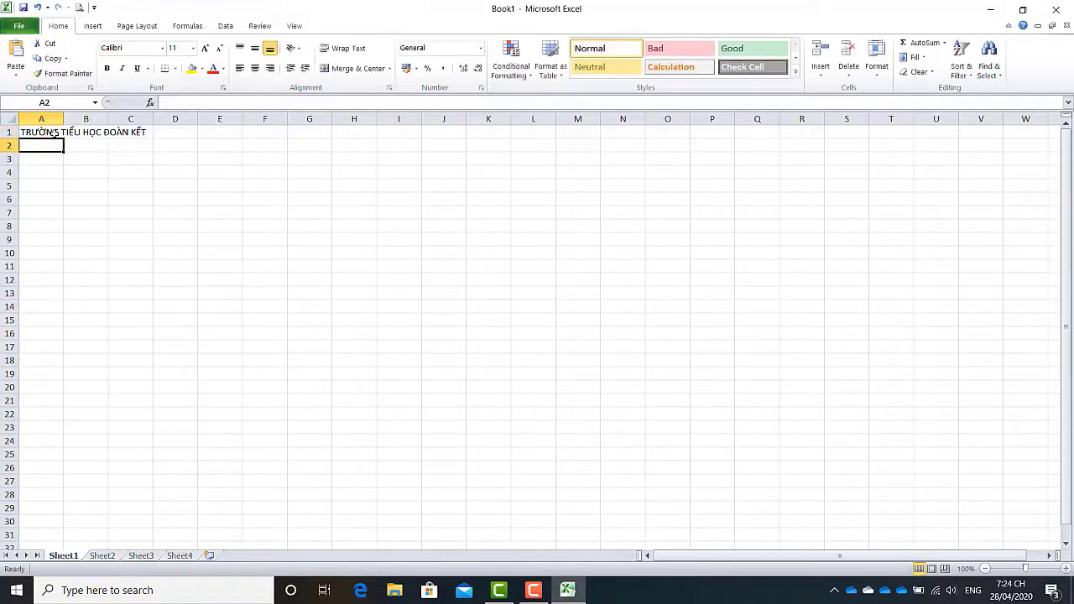
pyautogui.press('Return')
pyautogui.write('DANH SÁCH')
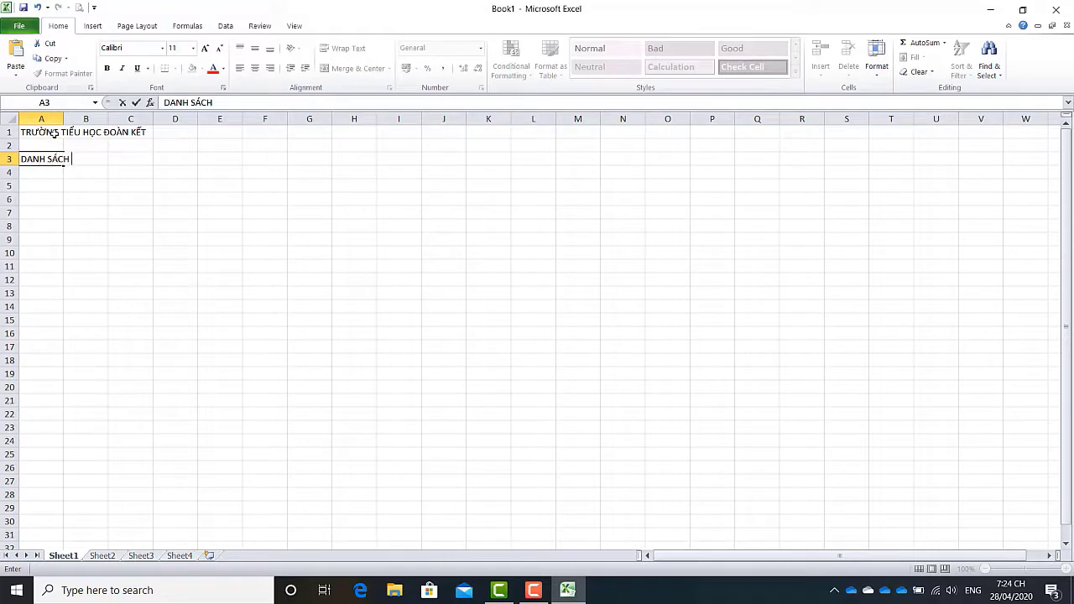
pyautogui.write(' HOC SINH LỚP 5A')
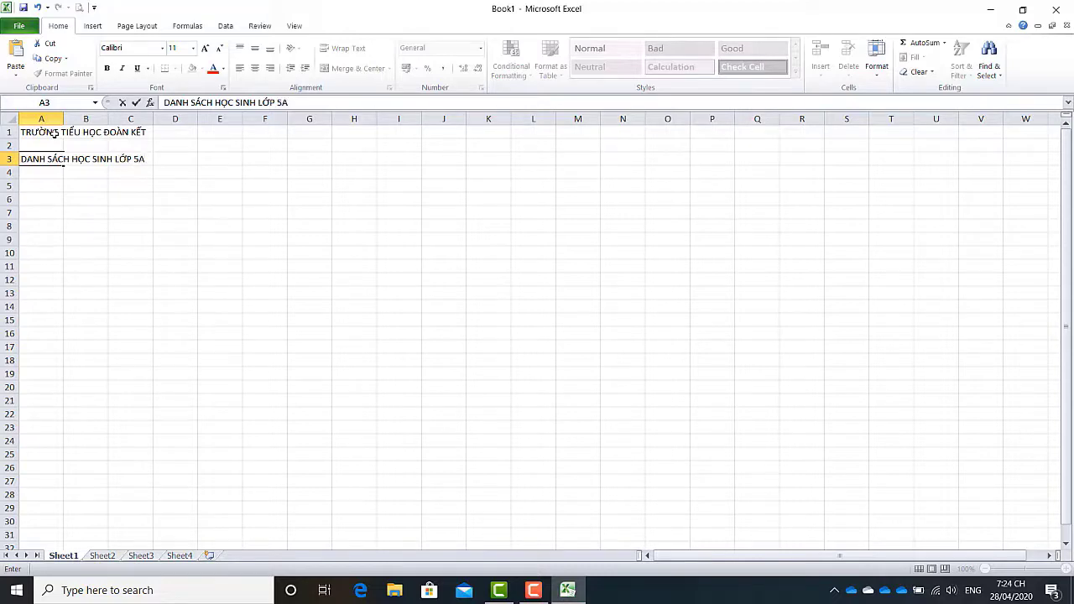
pyautogui.press('Return')
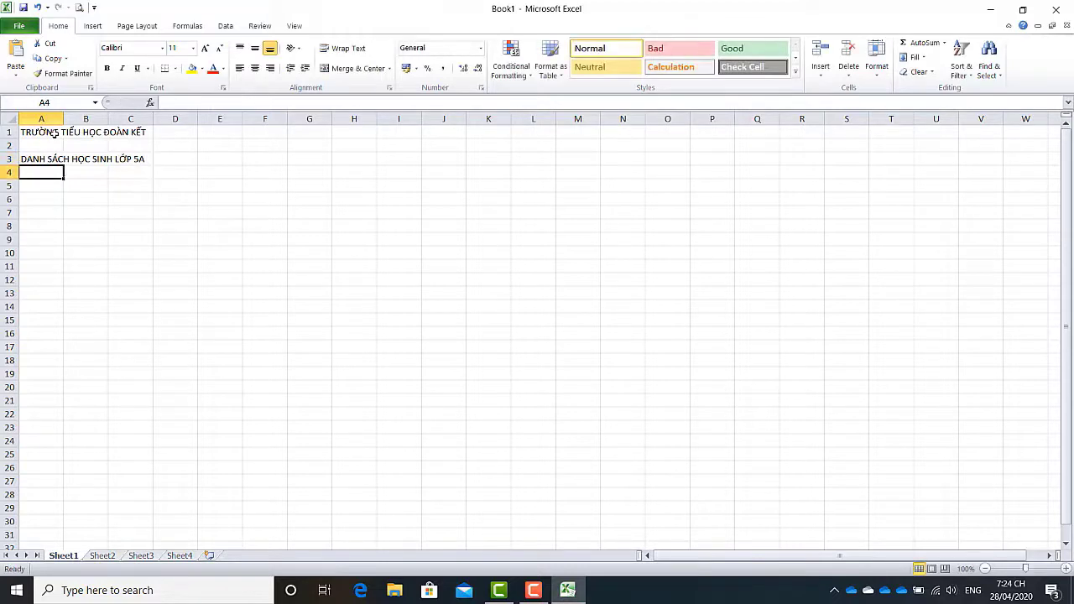
pyautogui.write('Nawm')
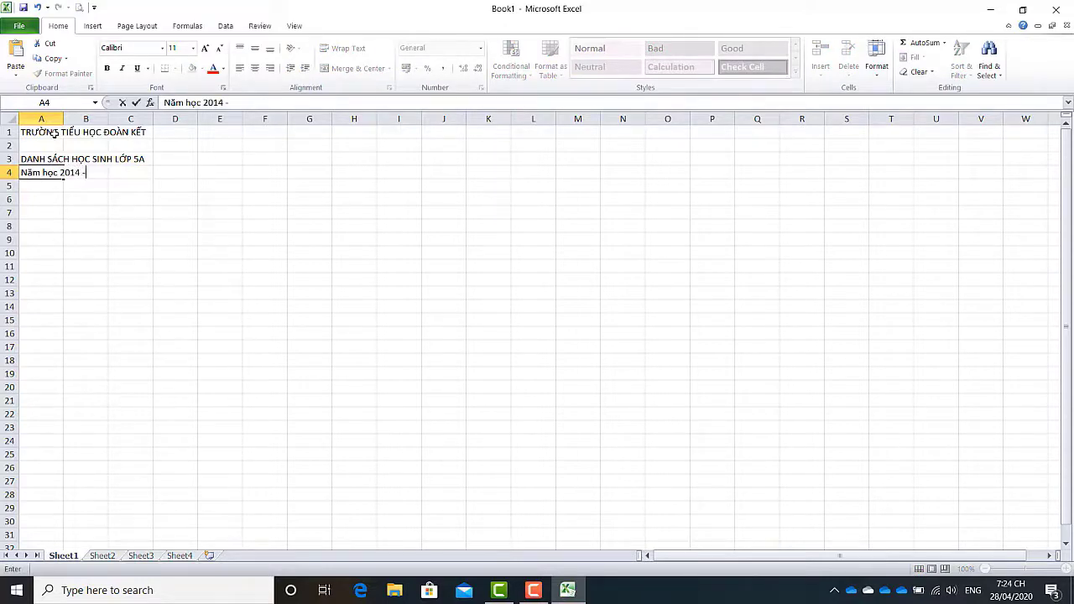
pyautogui.write(' hocj 2014 - 2015')
pyautogui.press('Return')
pyautogui.press('Return')
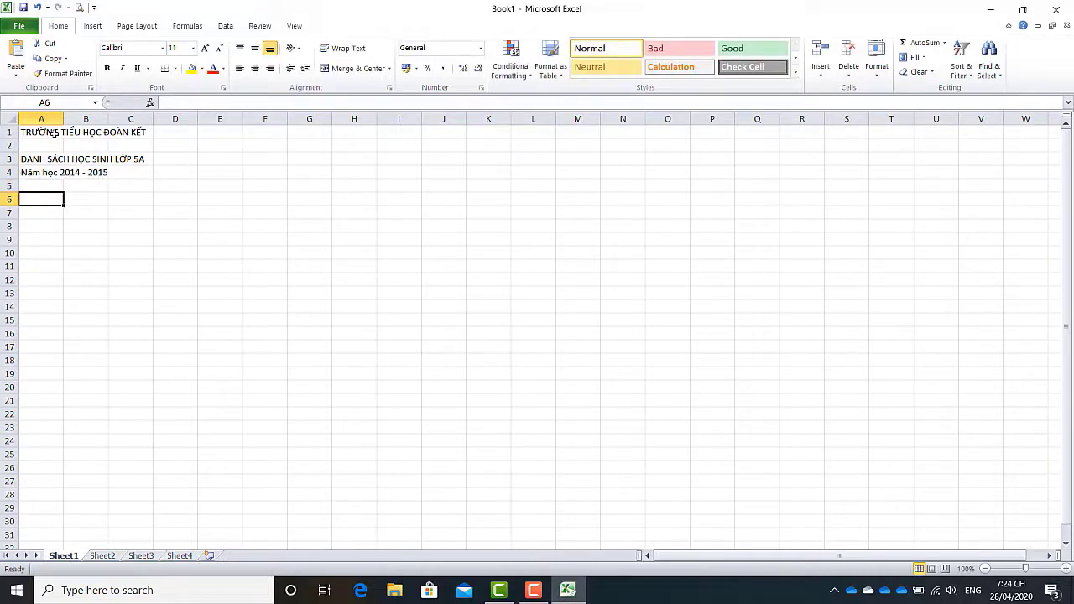
# Type headers Stt, Họ and tên in A6–C6, and 'Số kẹo được thưởng' in D6
pyautogui.write('Stt')
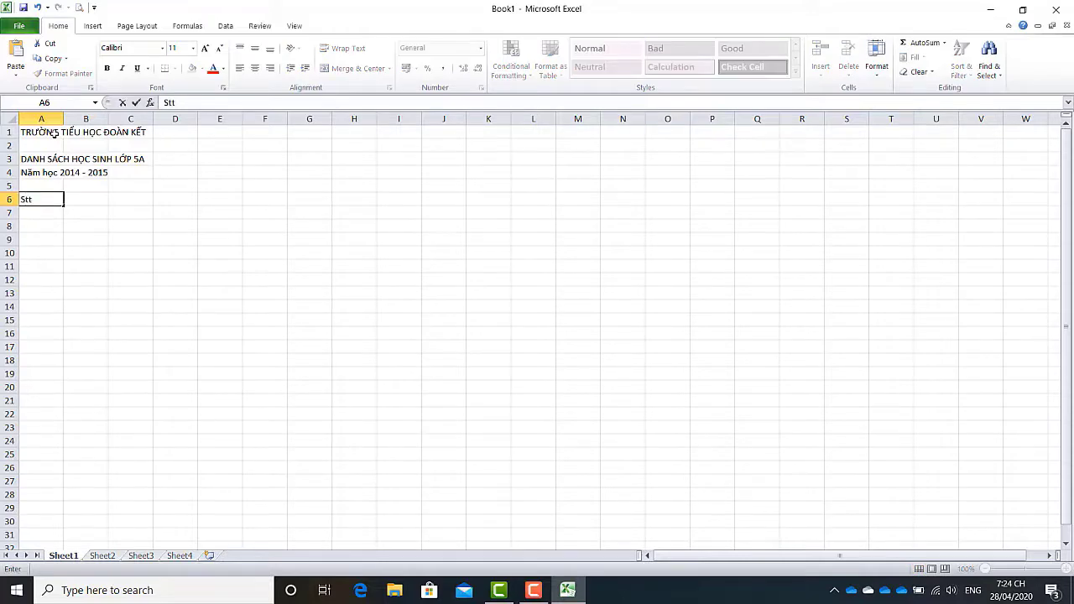
pyautogui.press('Tab')
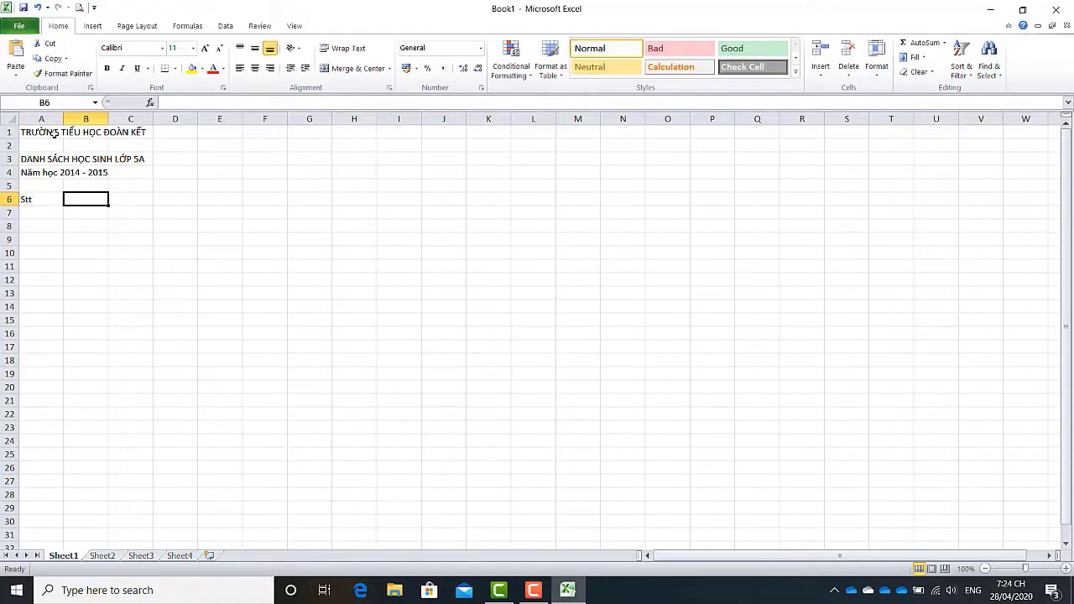
pyautogui.write('Họ')
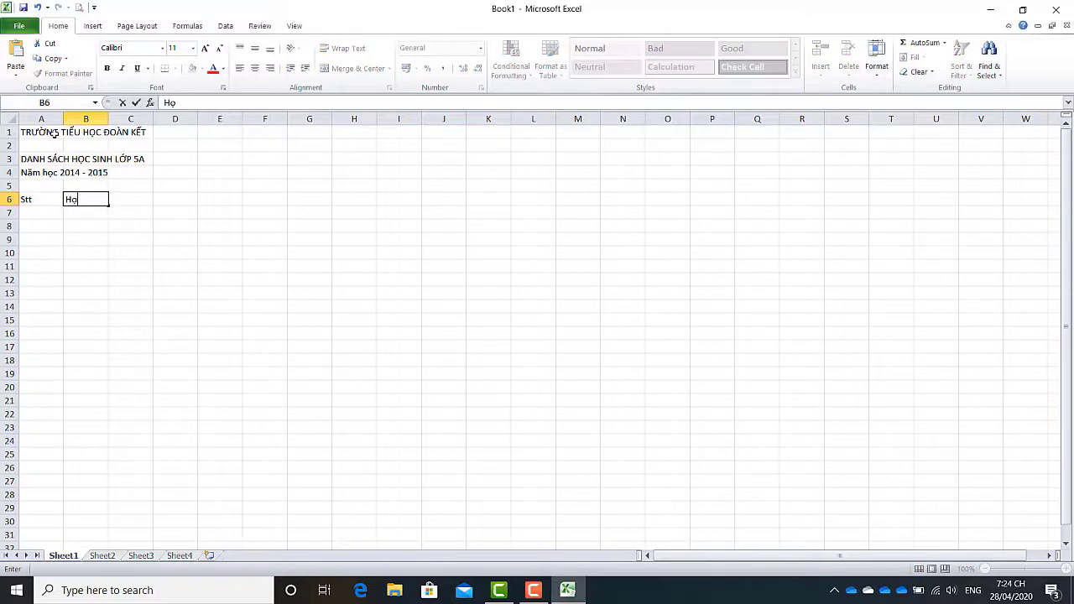
pyautogui.press('Tab')
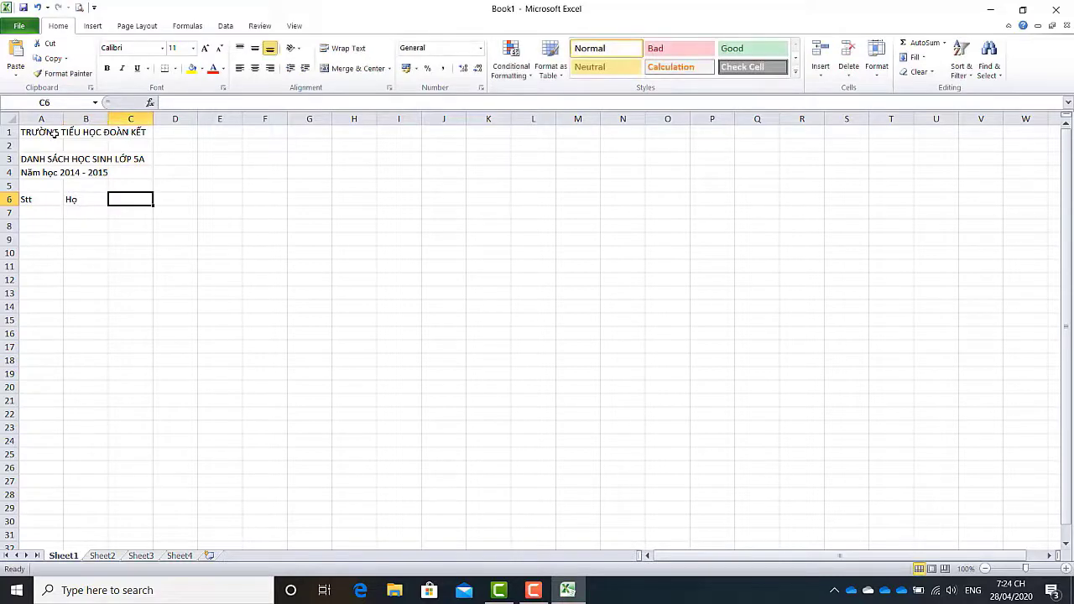
pyautogui.write('tên')
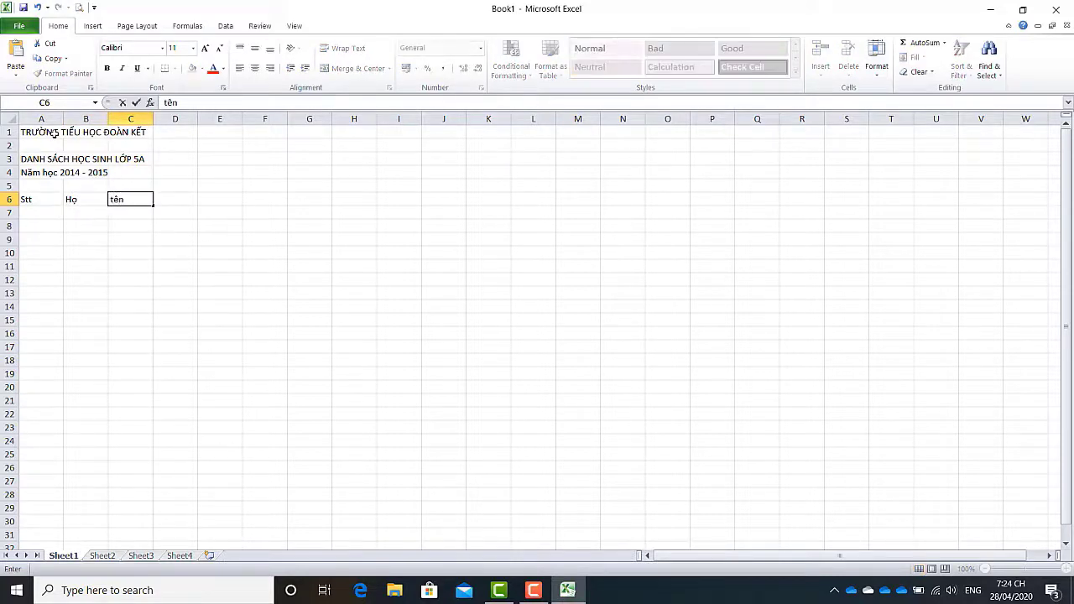
pyautogui.press('Tab')
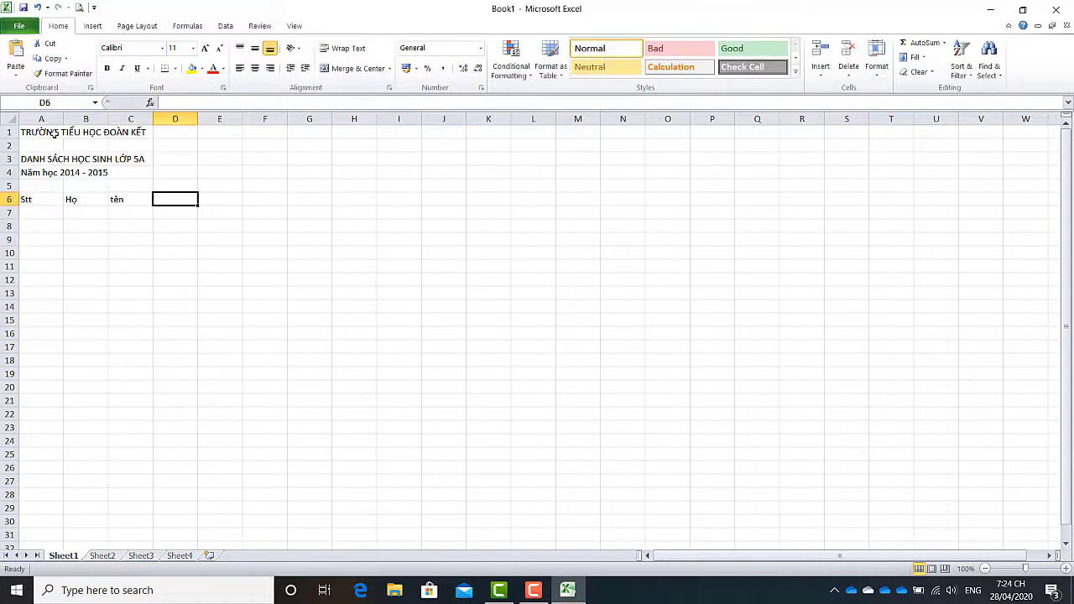
pyautogui.write('So')
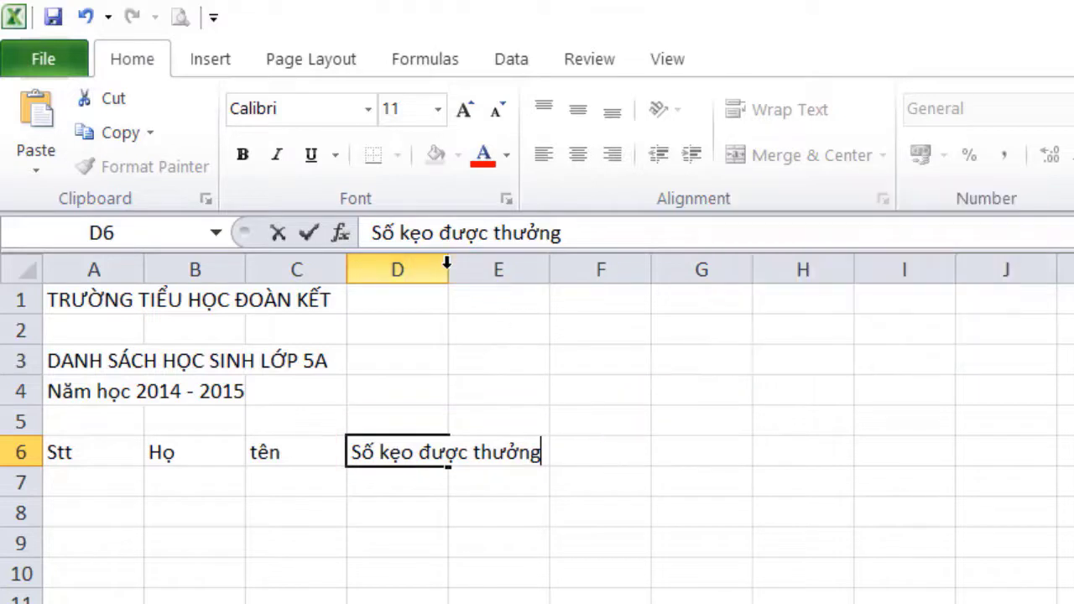
# Widen column D to fit the 'Số kẹo được thưởng' header
pyautogui.click(511, 465)
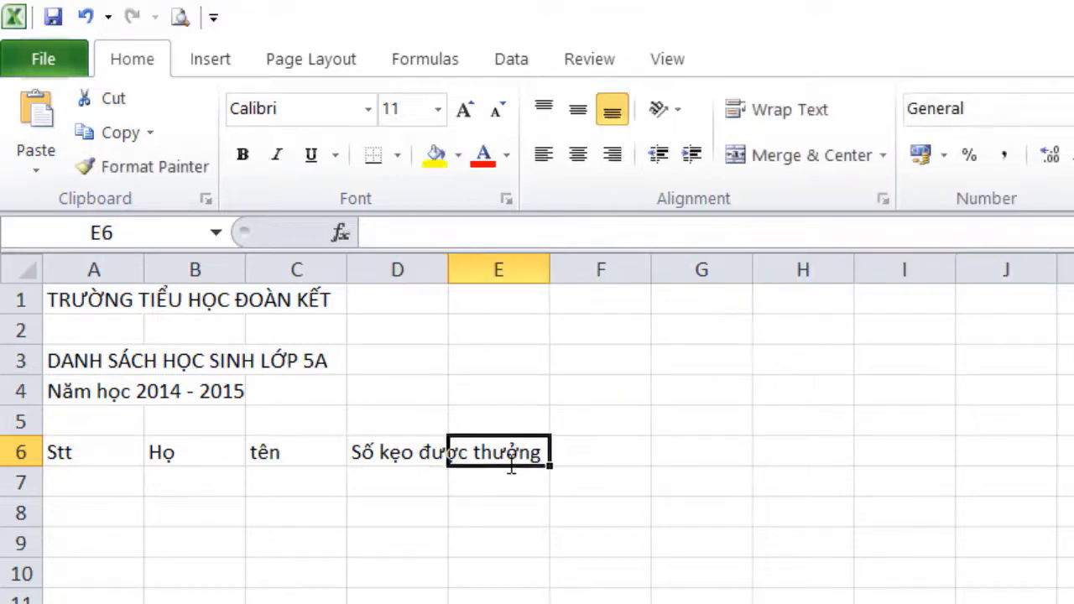
pyautogui.moveTo(447, 263); pyautogui.dragTo(551, 265)
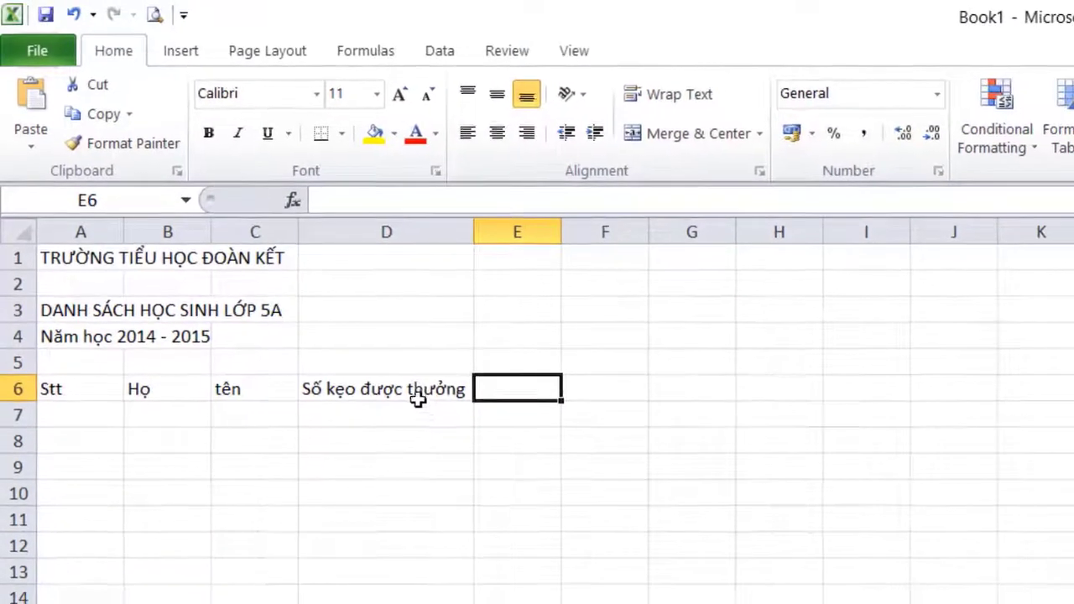
pyautogui.click(485, 456)
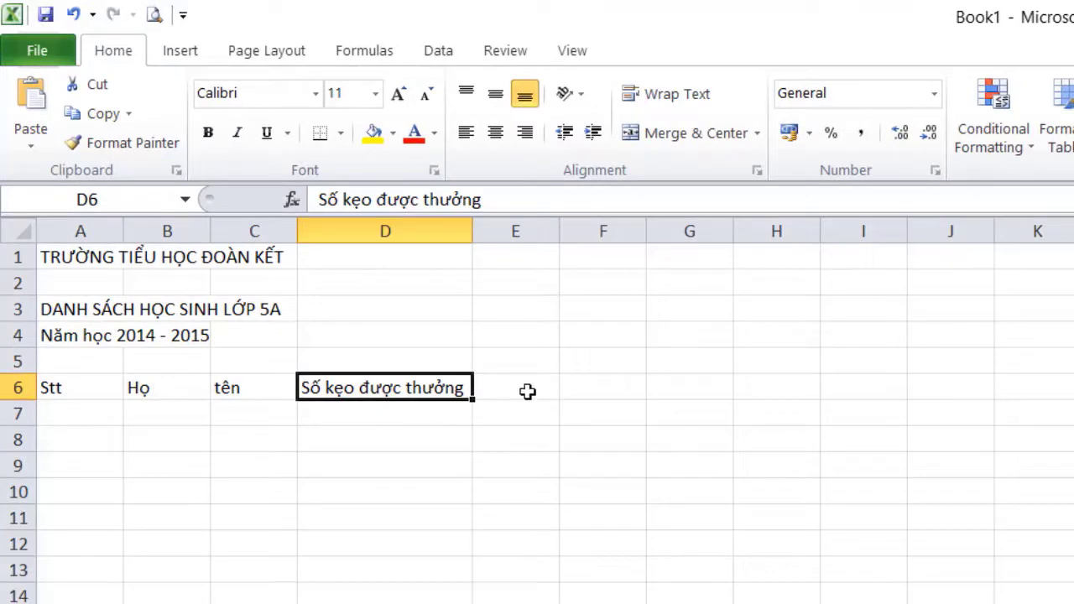
pyautogui.click(527, 391)
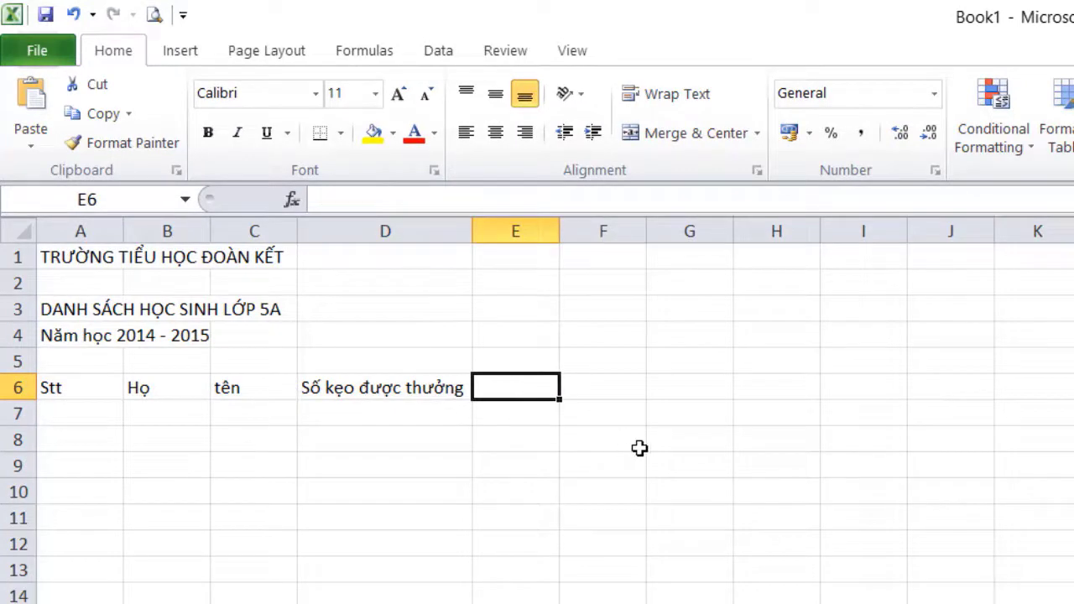
# Enter 'Số kẹo bạn tặng' in E6 and 'Tổng số kẹo' in F6, widening column E
pyautogui.write('So')
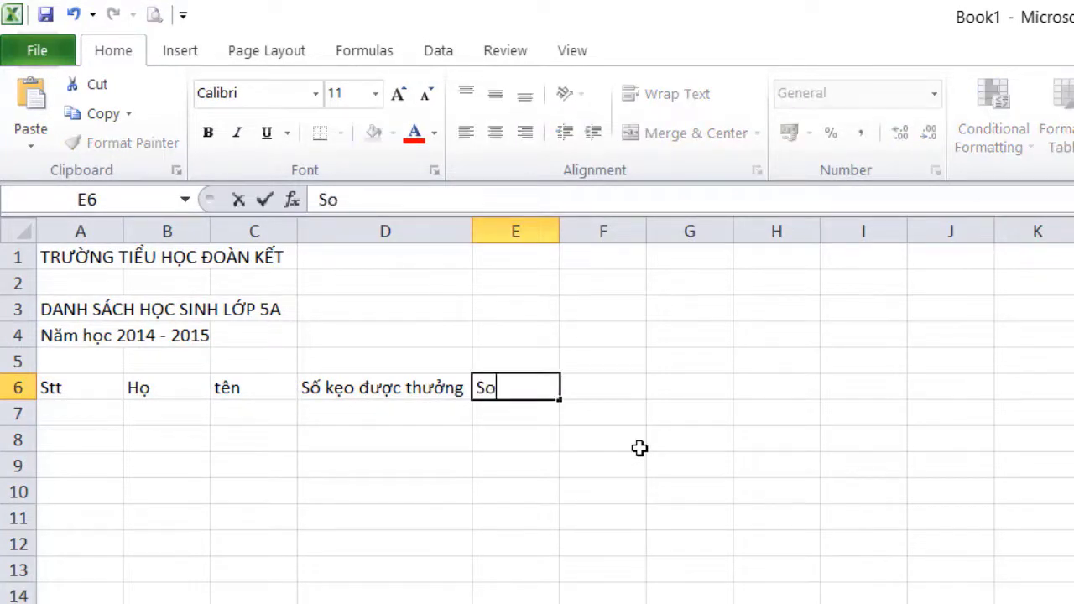
pyautogui.write(' kẹo ban')
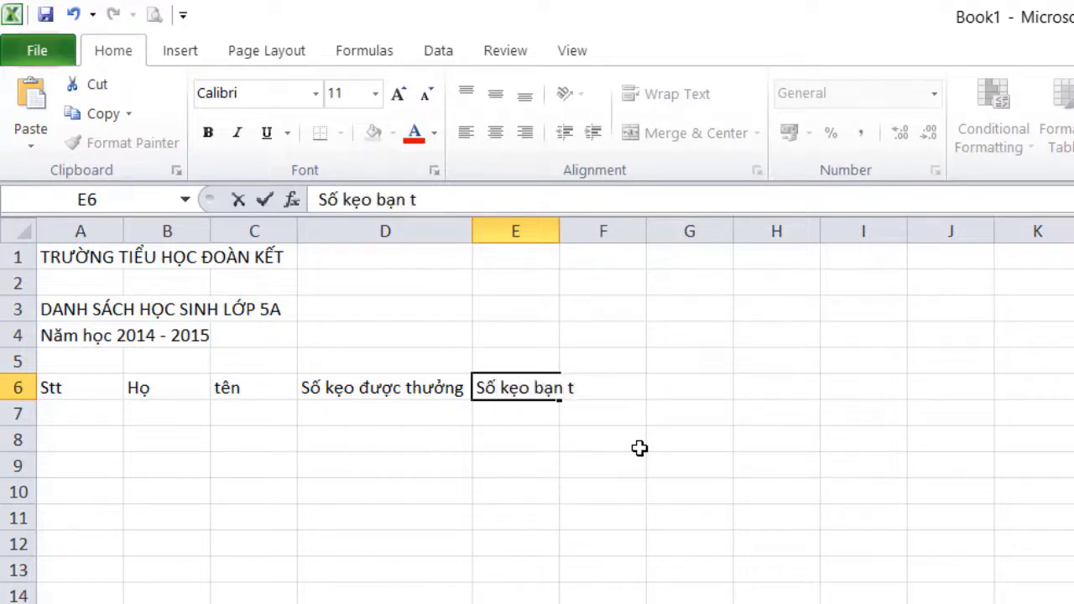
pyautogui.write(' tăng')
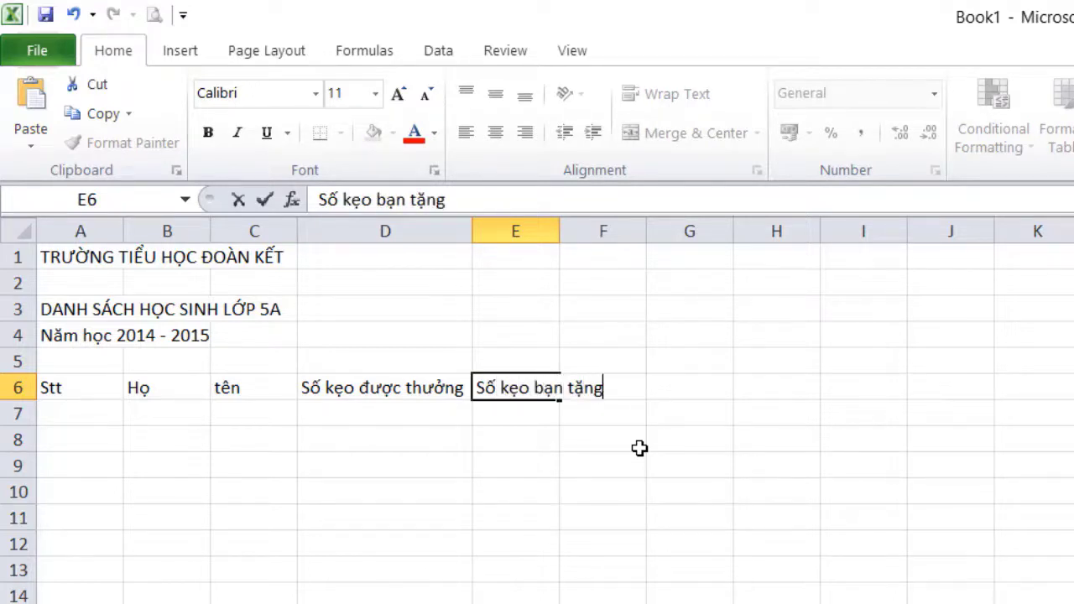
pyautogui.press('Tab')
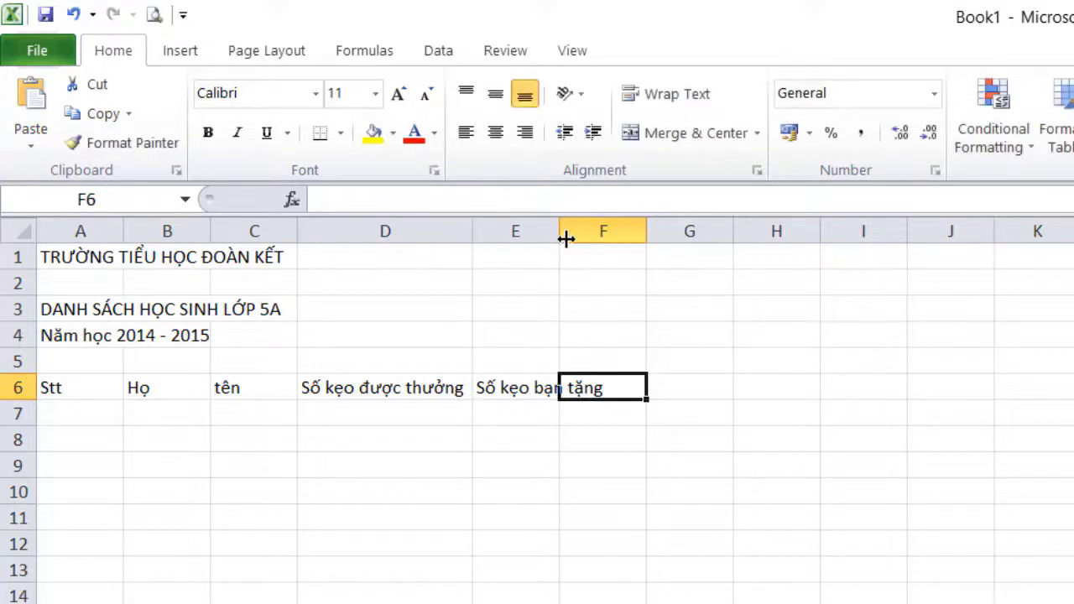
pyautogui.moveTo(560, 230); pyautogui.dragTo(645, 229)
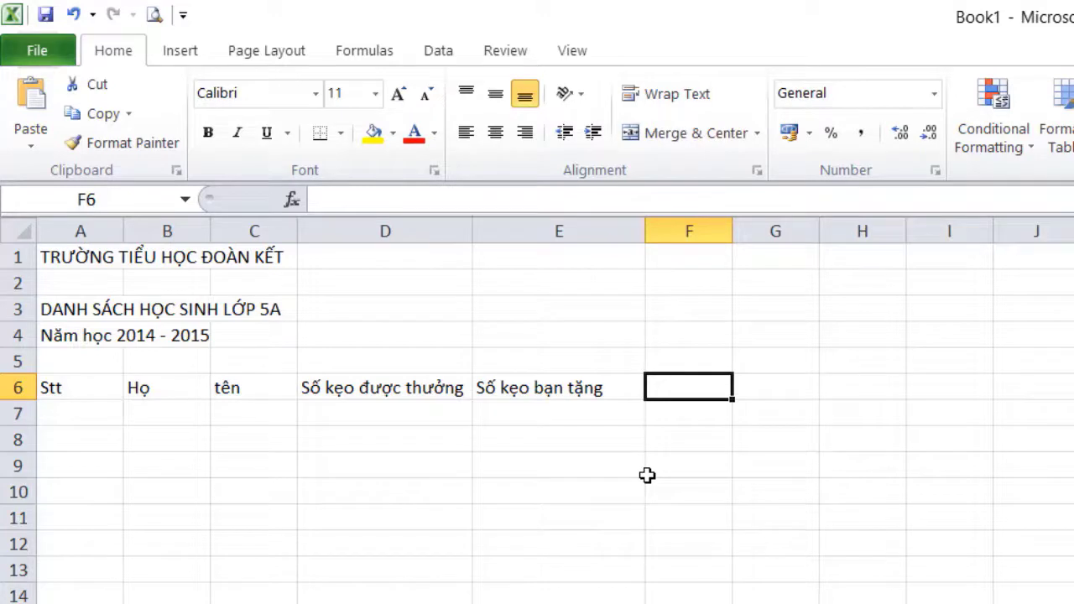
pyautogui.write('Tông')
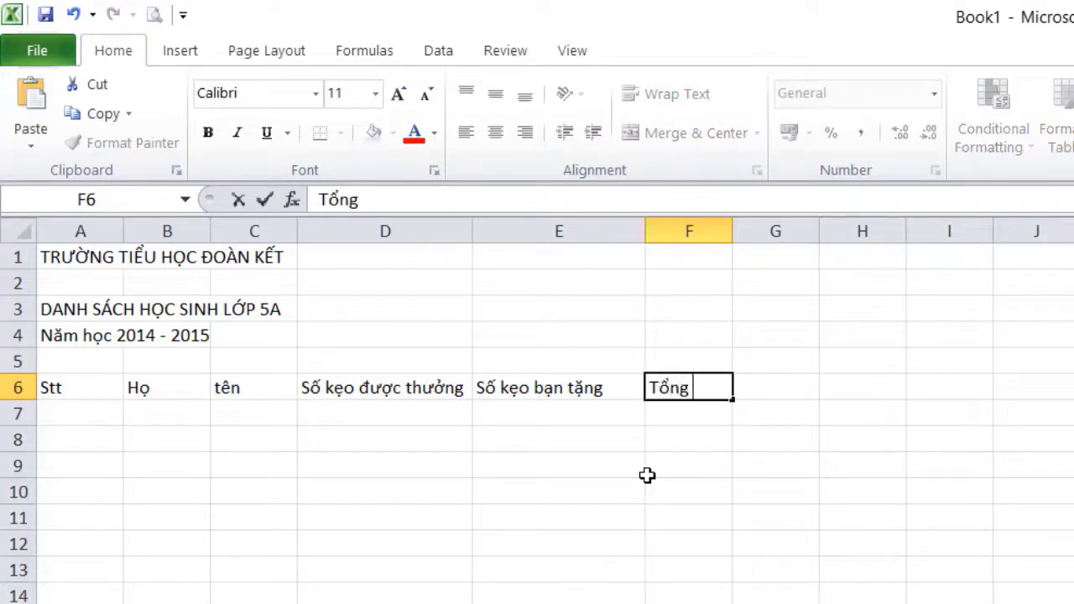
pyautogui.write(' sô keo')
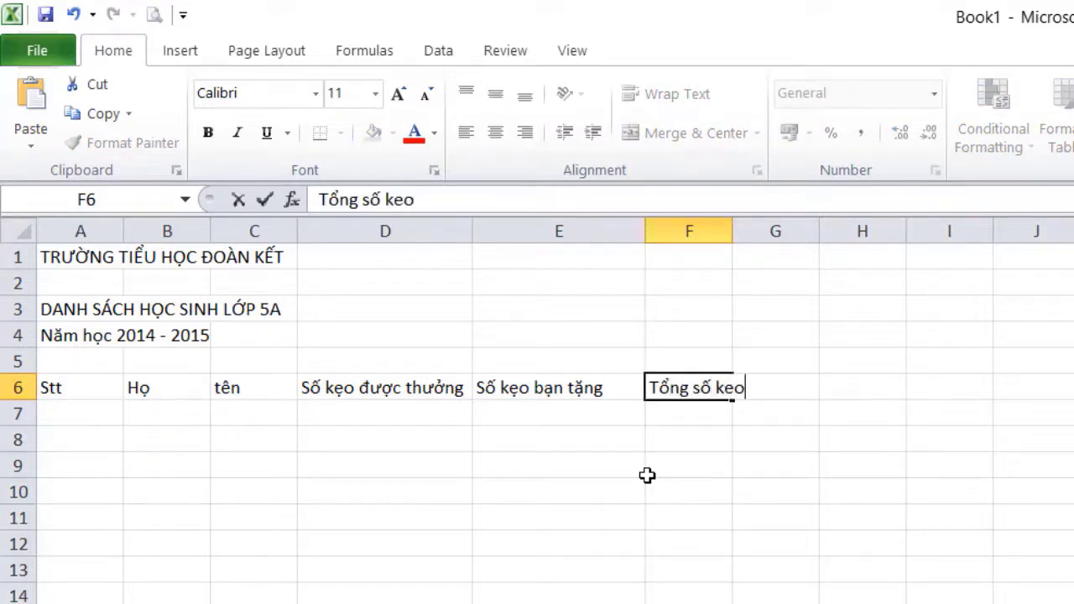
pyautogui.press('Return')
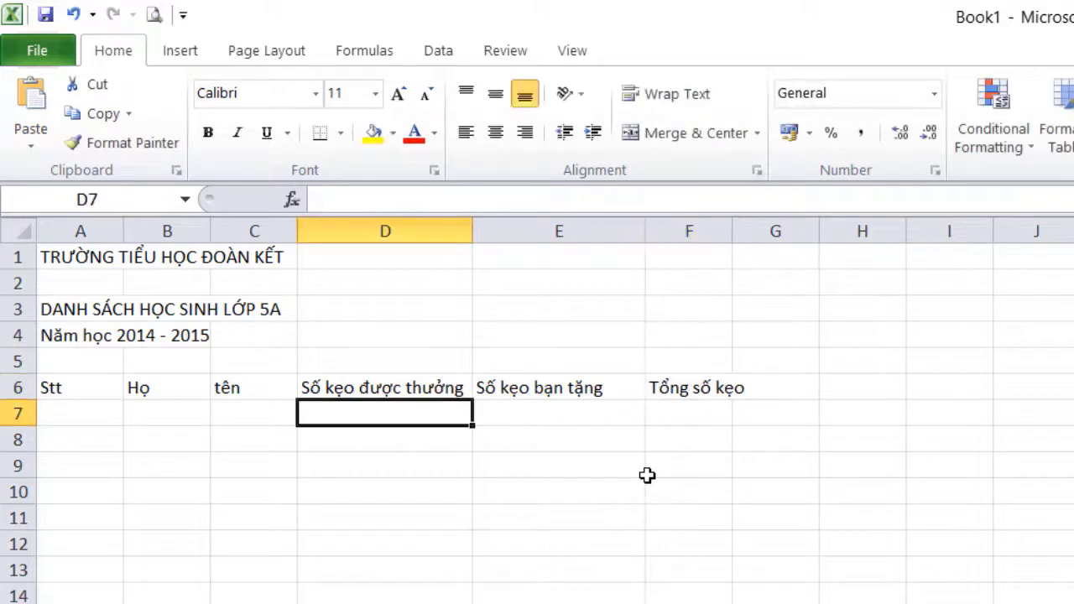
pyautogui.press('Left')
pyautogui.press('Left')
pyautogui.press('Left')
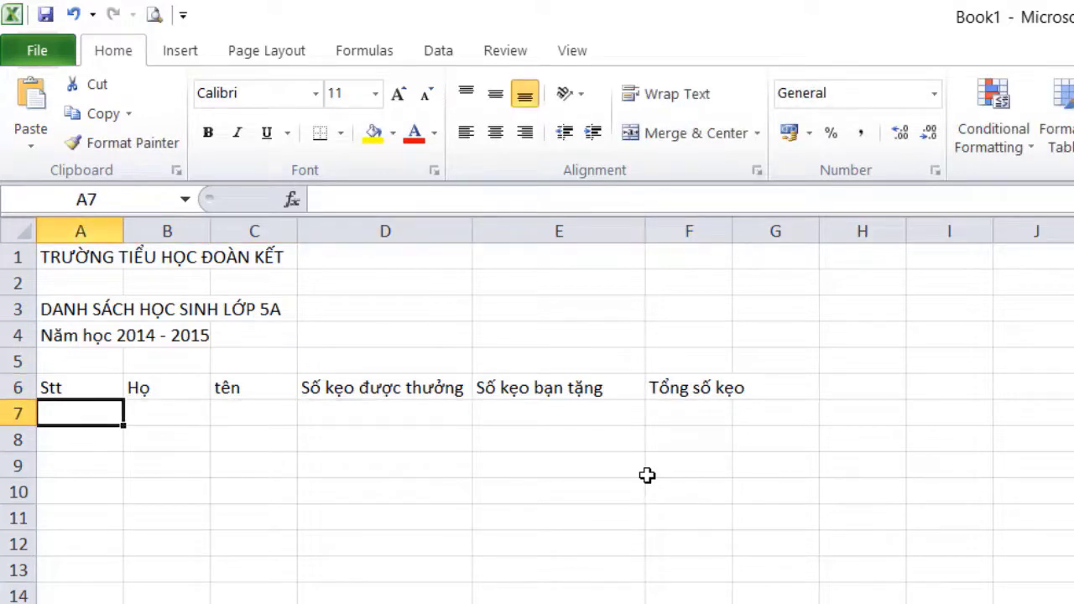
# Enter 1 and 2 in A7:A8, then fill the series down to 8 in A14
pyautogui.write('1')
pyautogui.press('Return')
pyautogui.write('2')
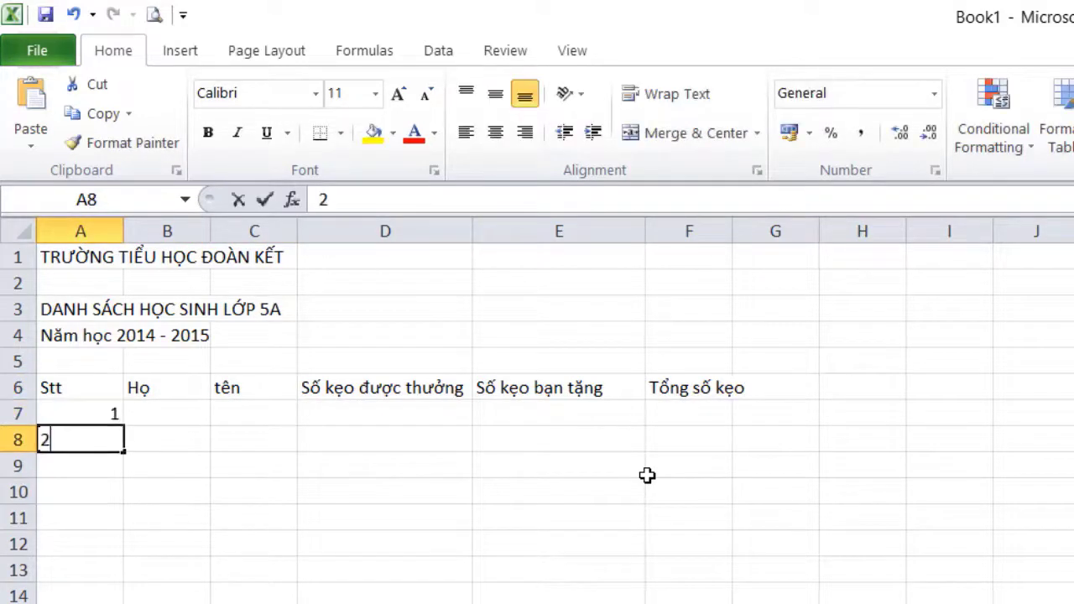
pyautogui.press('Return')
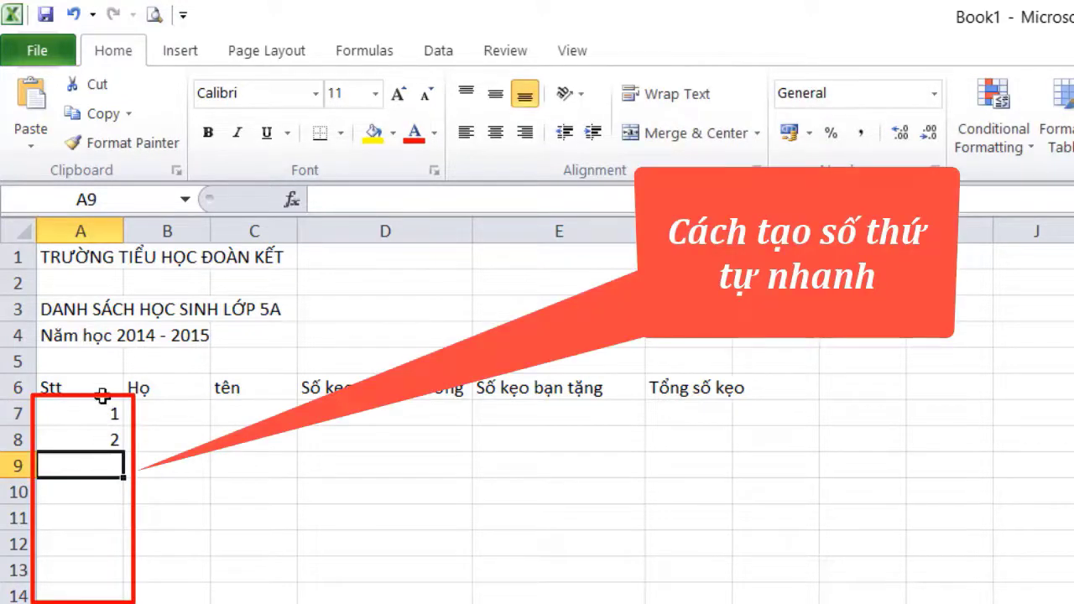
pyautogui.click(97, 412)
pyautogui.moveTo(98, 422); pyautogui.dragTo(99, 442)
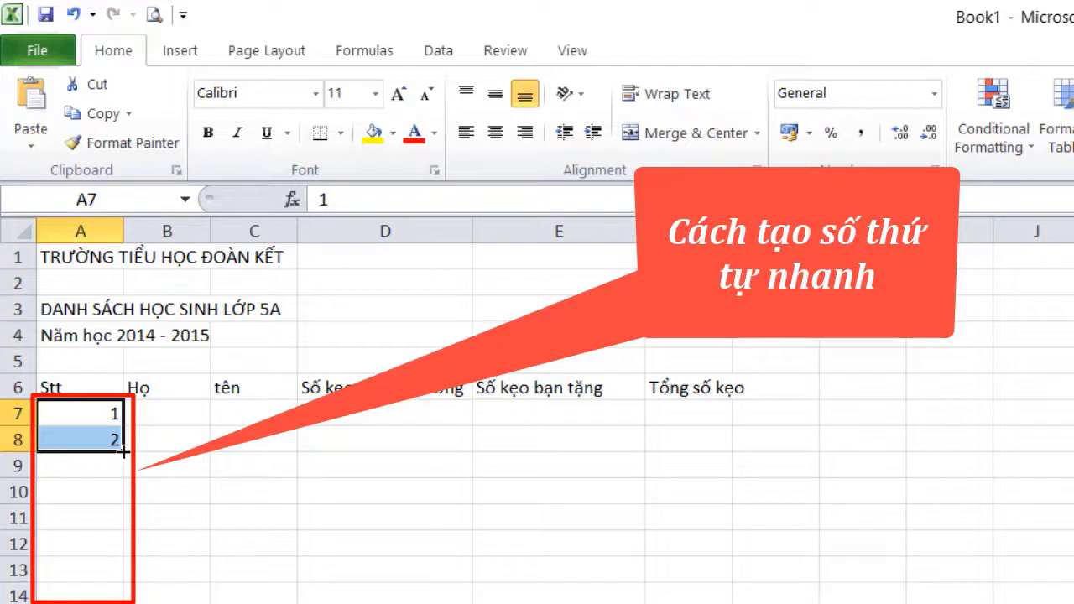
pyautogui.moveTo(123, 452); pyautogui.dragTo(123, 600)
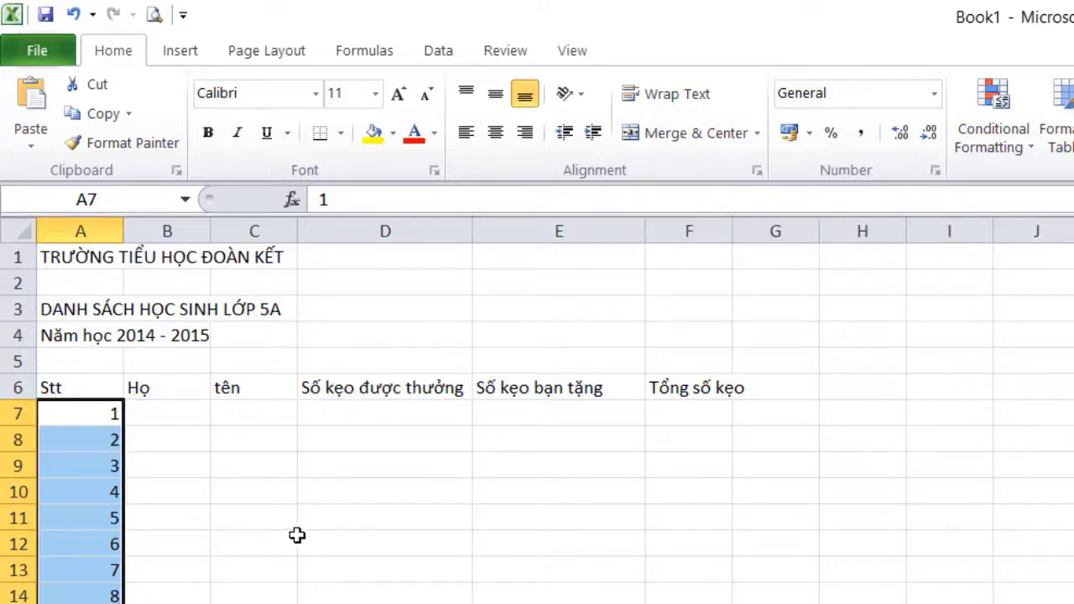
pyautogui.press('Return')
# Enter the first two students' names with 15 awarded and 10 and 5 gifted candies
pyautogui.click(199, 411)
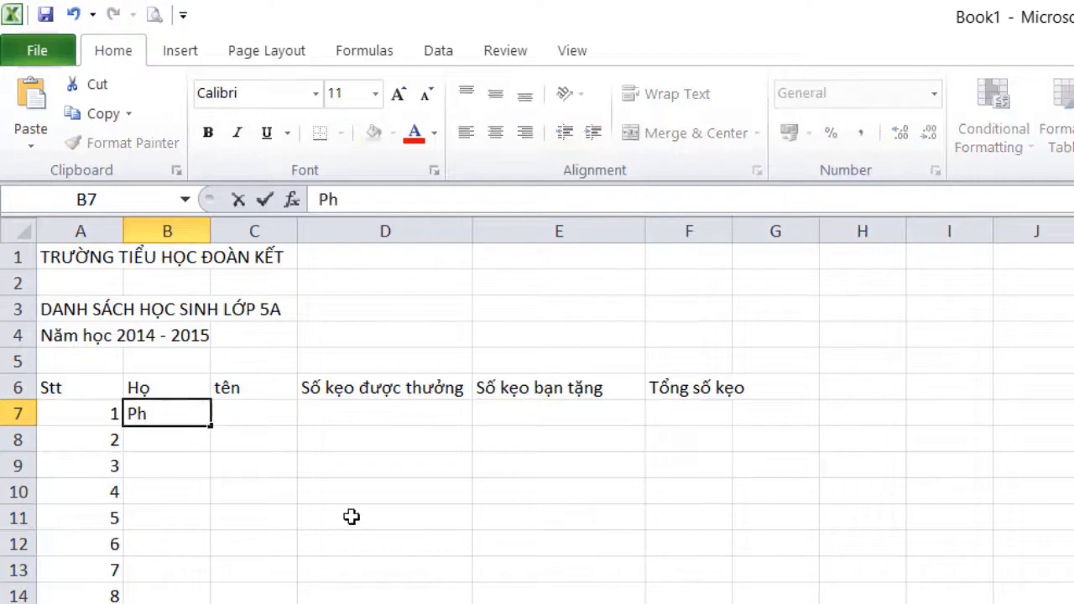
pyautogui.press('Tab')
pyautogui.press('Tab')
pyautogui.write('15')
pyautogui.press('Tab')
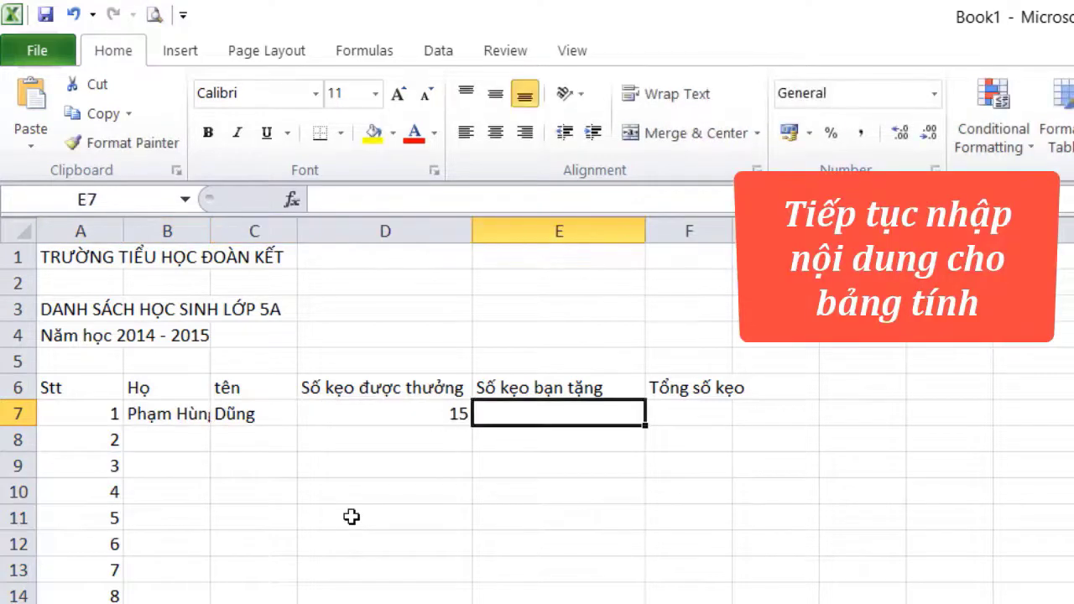
pyautogui.write('10')
pyautogui.press('Return')
pyautogui.press('Tab')
# Add the third student's name, copy 15 down column D to row 14, and enter 7 in E9
pyautogui.press('Tab')
pyautogui.write('15')
pyautogui.press('Tab')
pyautogui.write('5')
pyautogui.press('Return')
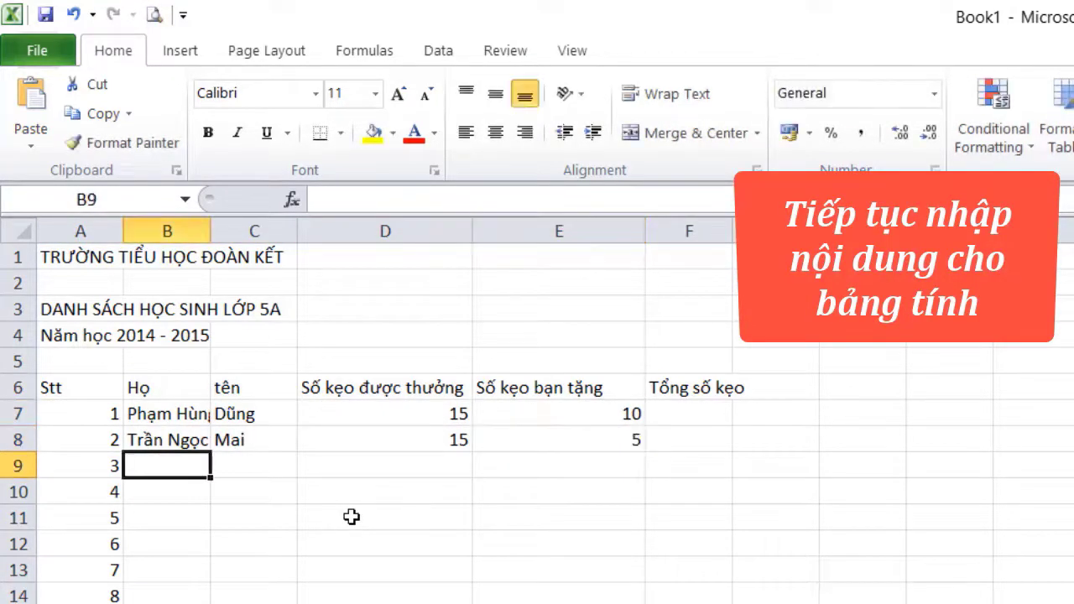
pyautogui.press('Tab')
pyautogui.press('Tab')
pyautogui.press('Tab')
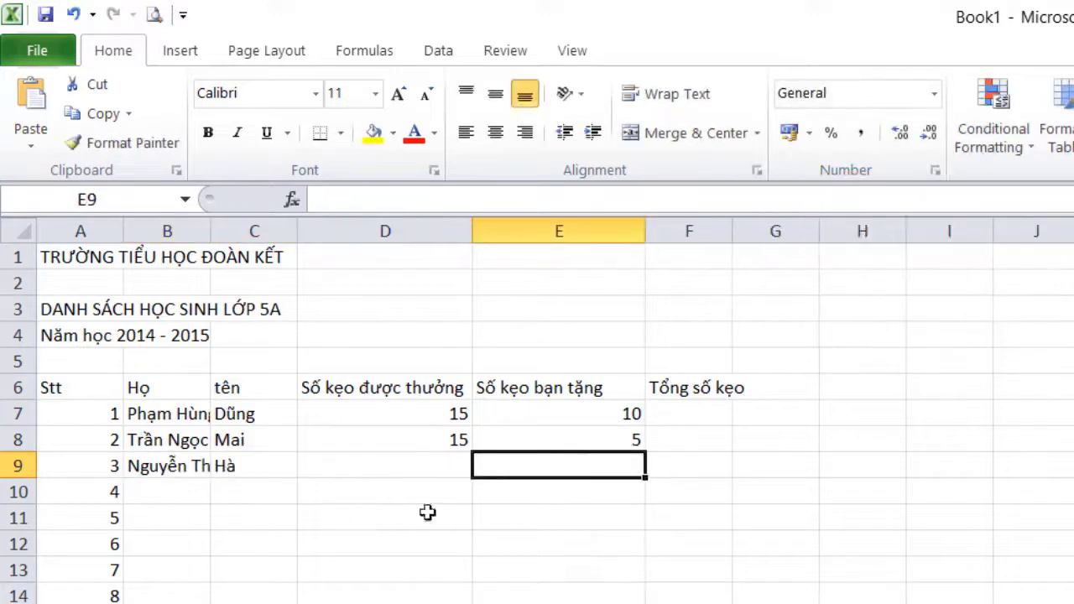
pyautogui.click(427, 439)
pyautogui.moveTo(472, 451); pyautogui.dragTo(472, 602)
pyautogui.click(602, 468)
pyautogui.write('7')
pyautogui.press('Return')
pyautogui.press('Left')
pyautogui.press('Left')
pyautogui.press('Left')
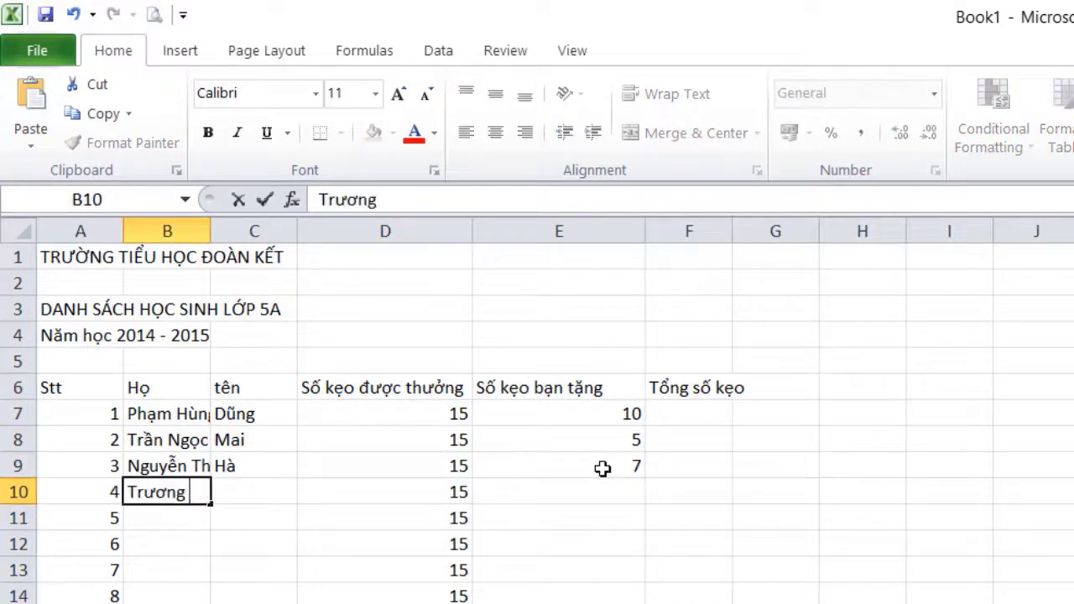
# Enter the fourth and fifth students' names with 8 and 6 gifted candies
pyautogui.press('Tab')
pyautogui.press('Tab')
pyautogui.press('Tab')
pyautogui.write('8')
pyautogui.press('Return')
pyautogui.press('Tab')
# Enter the last three students' names with 12, 7 and 3 gifted candies
pyautogui.press('Tab')
pyautogui.press('Tab')
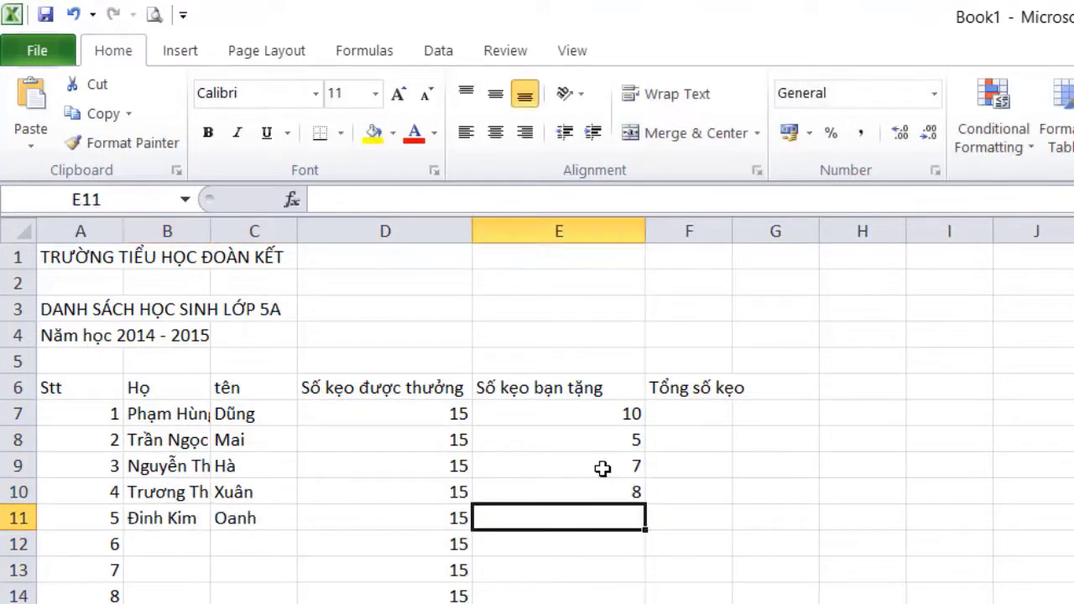
pyautogui.write('6')
pyautogui.press('Return')
pyautogui.press('Tab')
pyautogui.press('Tab')
pyautogui.press('Tab')
pyautogui.write('12')
pyautogui.press('Return')
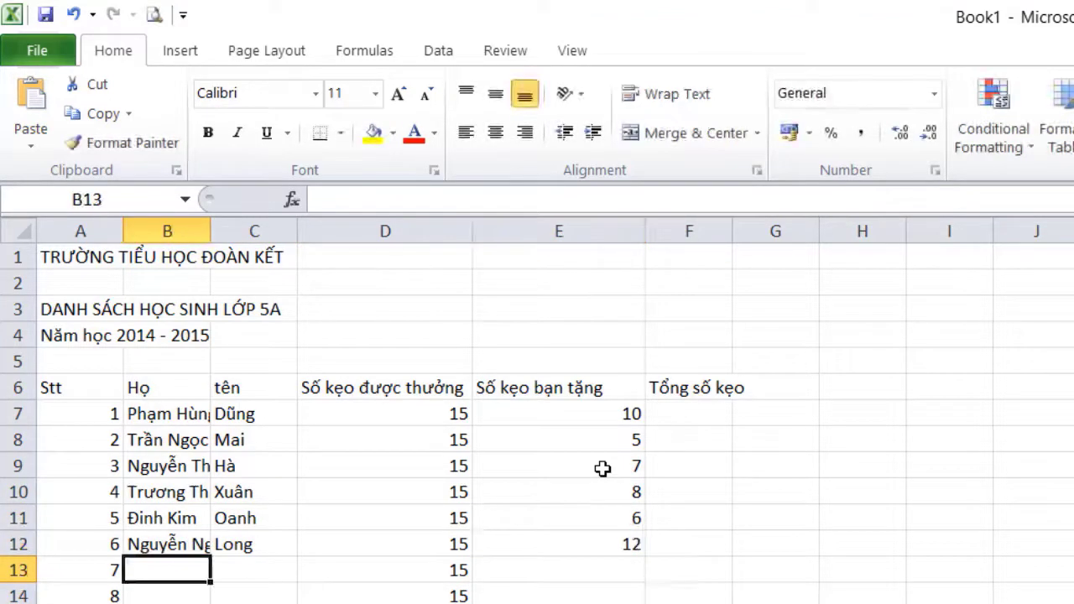
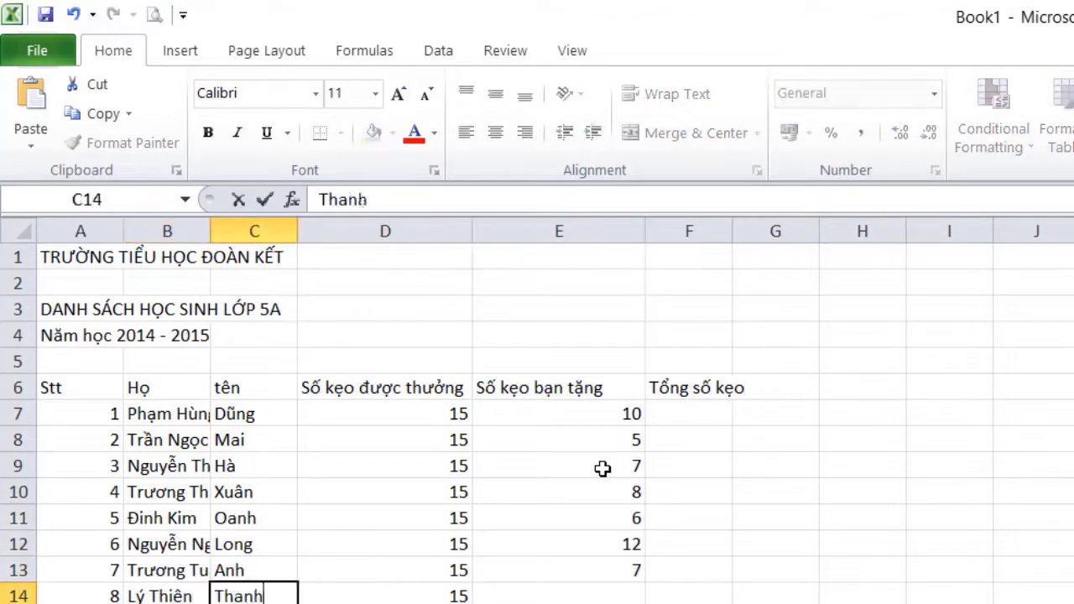
pyautogui.write('\t\t3')
pyautogui.click(385, 603)
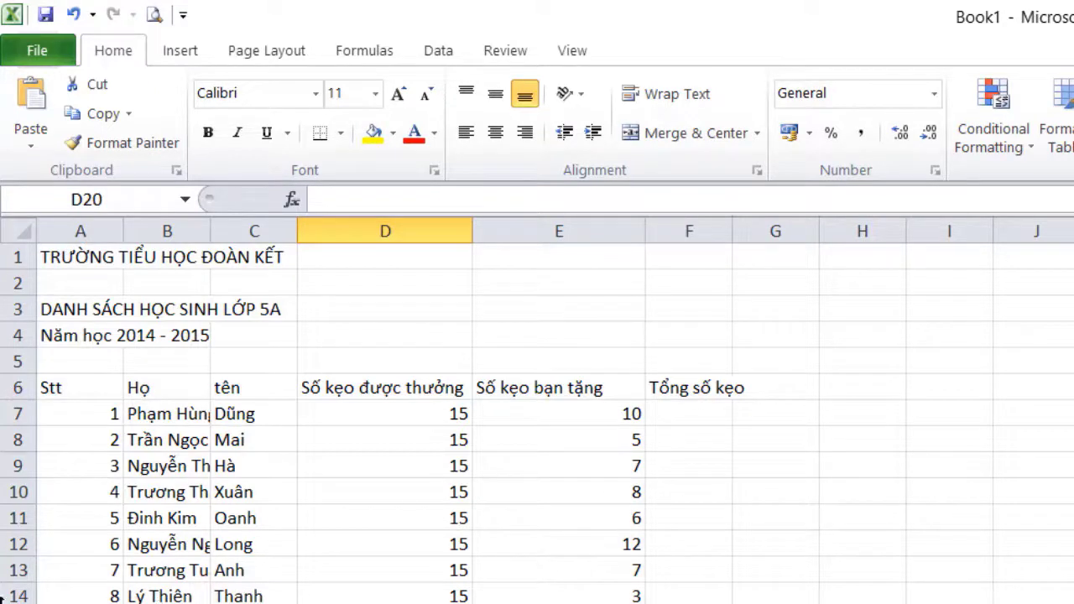
# Set A1:F14 to Times New Roman size 16, then narrow column A to fit the Stt numbers
pyautogui.moveTo(84, 257); pyautogui.dragTo(652, 594)
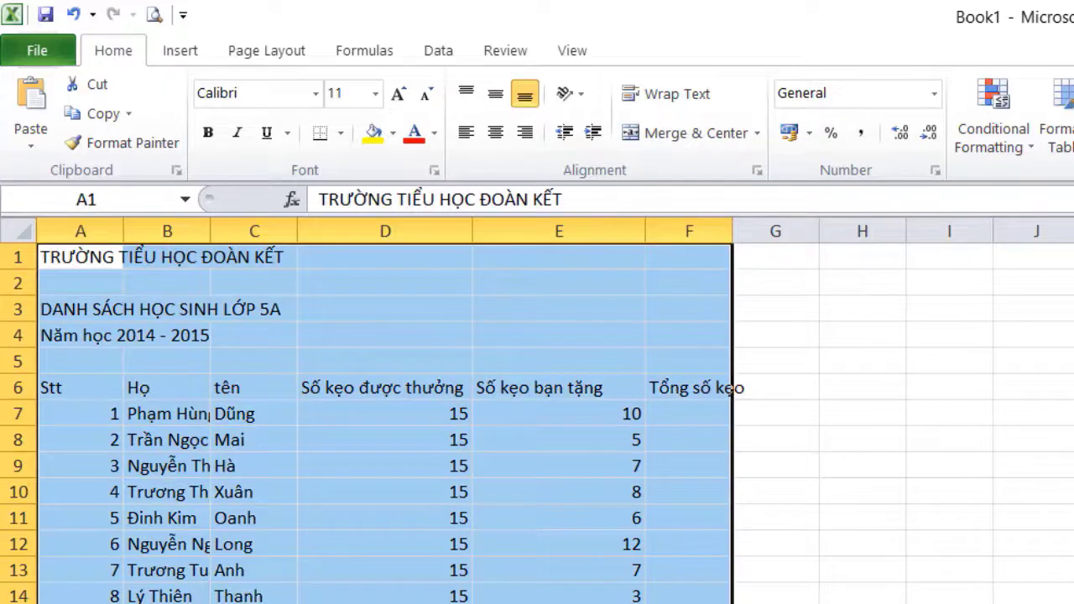
pyautogui.click(316, 94)
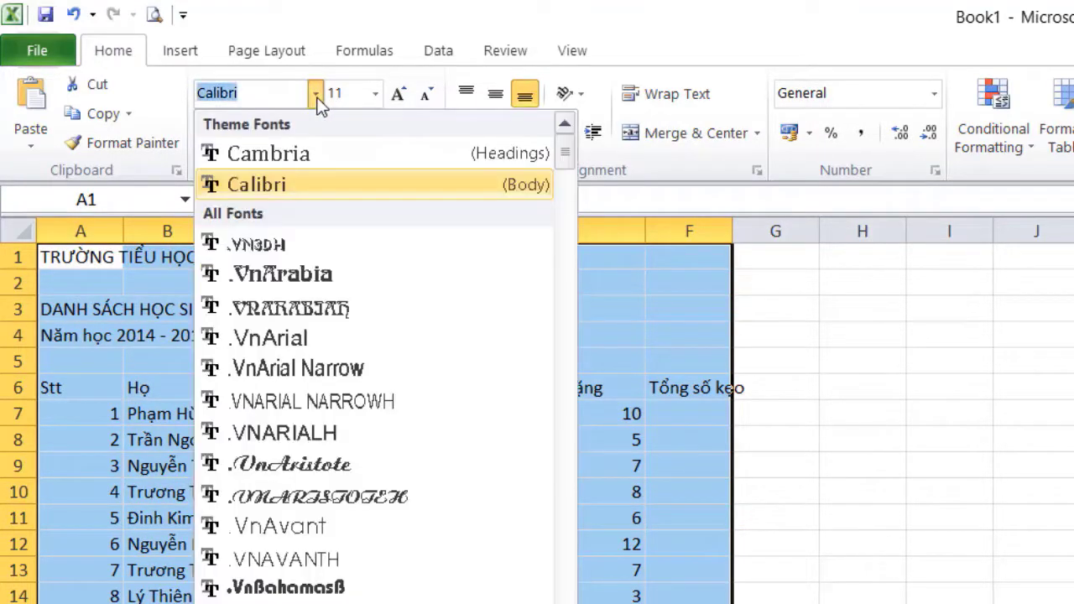
pyautogui.write('Times New Roma')
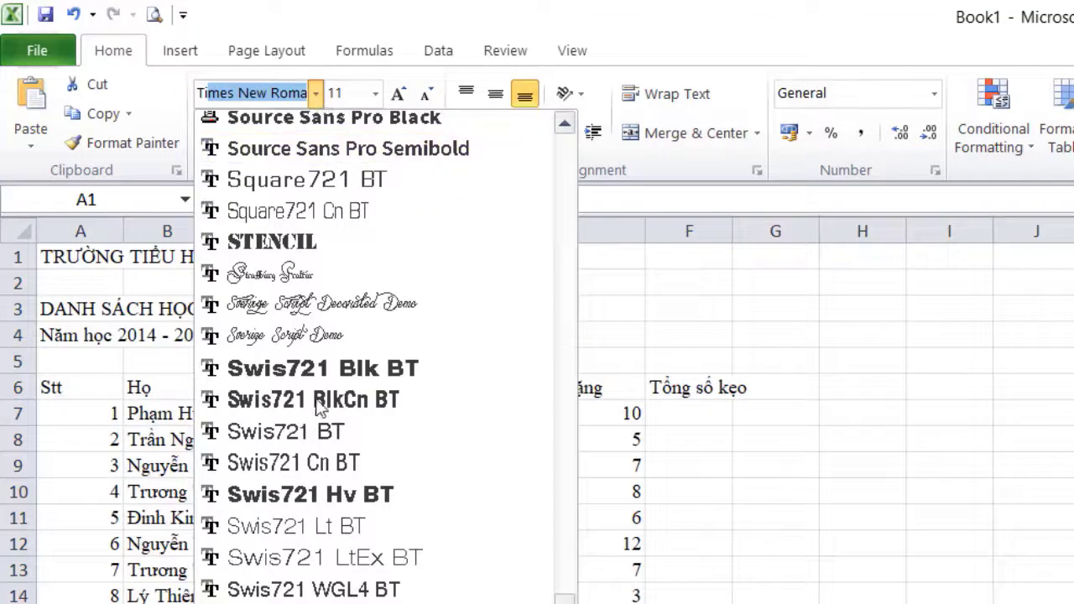
pyautogui.press('Return')
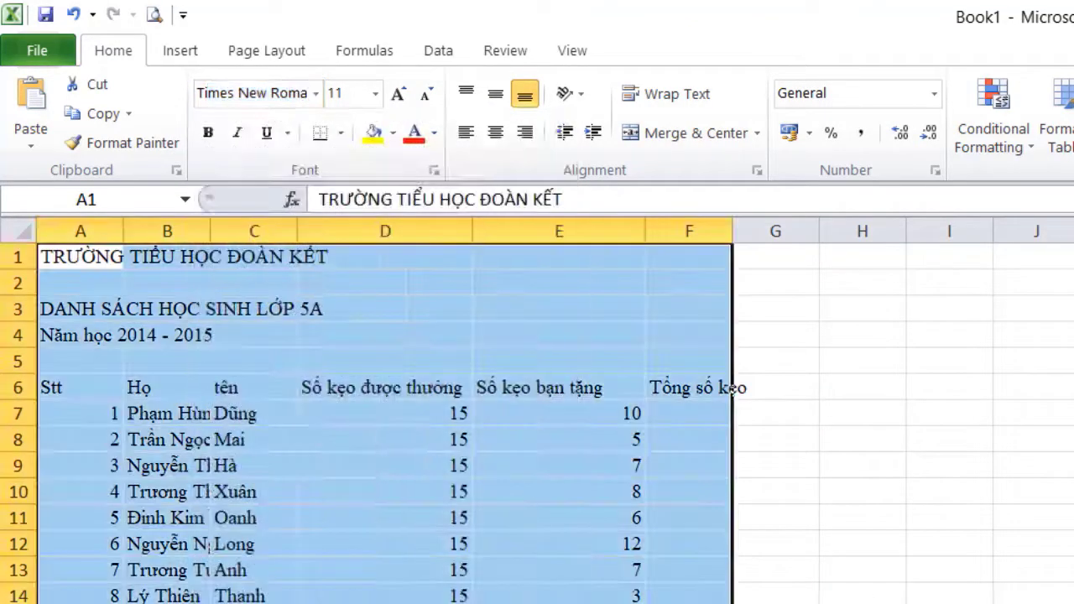
pyautogui.click(375, 94)
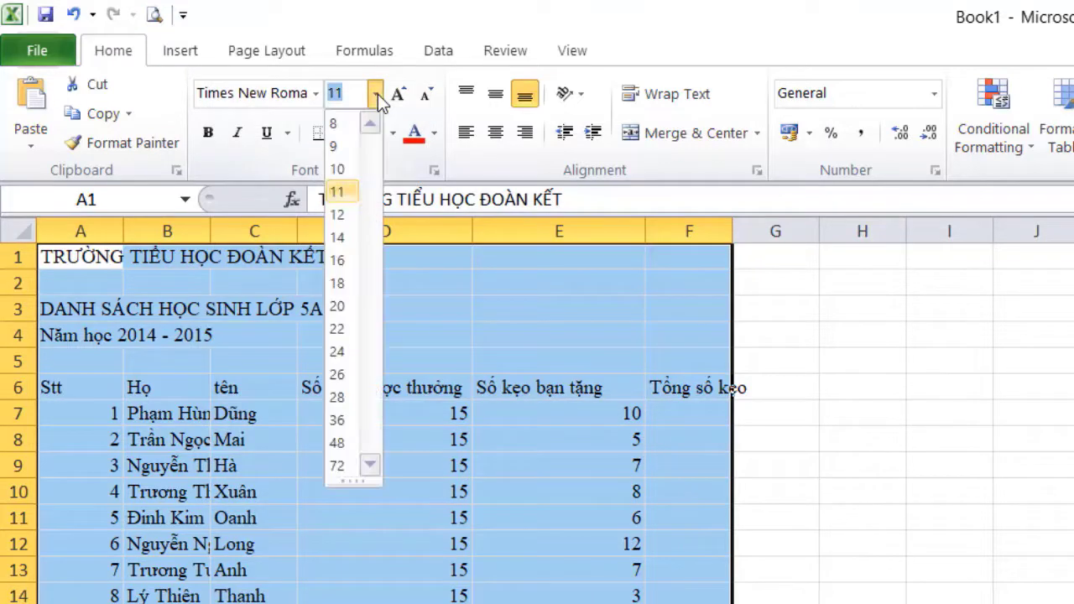
pyautogui.click(337, 266)
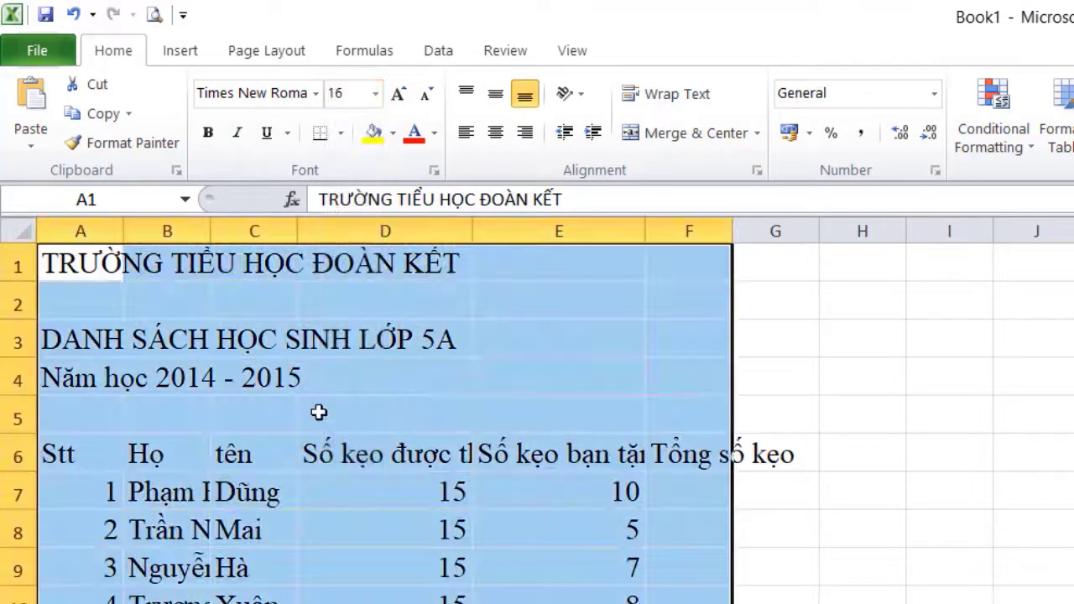
pyautogui.click(254, 603)
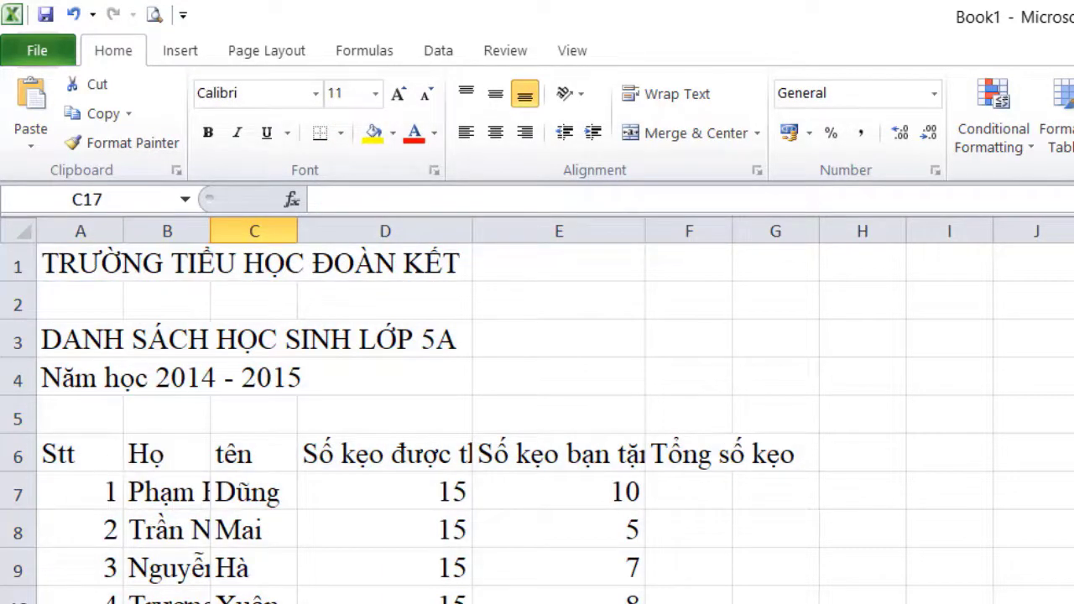
pyautogui.moveTo(123, 224); pyautogui.dragTo(90, 229)
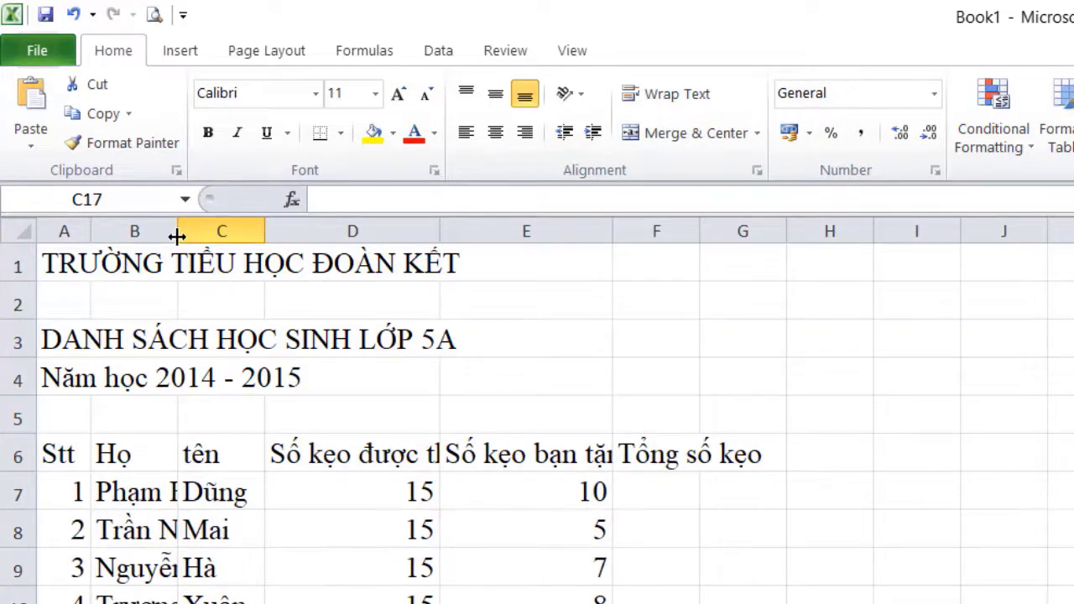
# Widen columns B, C, D and E to fit family names, given names and their headings
pyautogui.moveTo(179, 223); pyautogui.dragTo(350, 250)
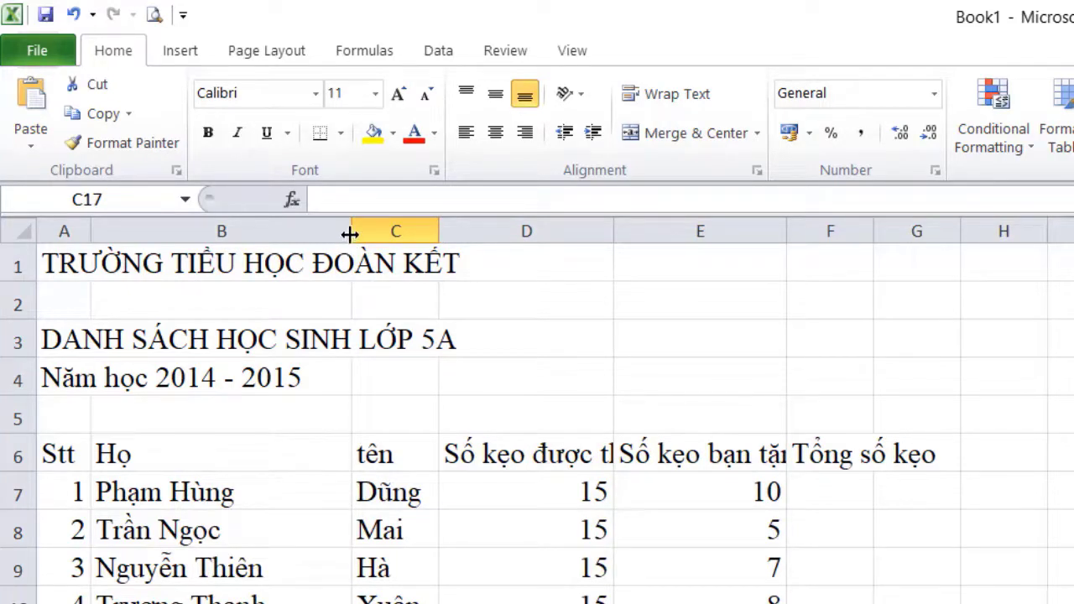
pyautogui.moveTo(350, 232); pyautogui.dragTo(393, 230)
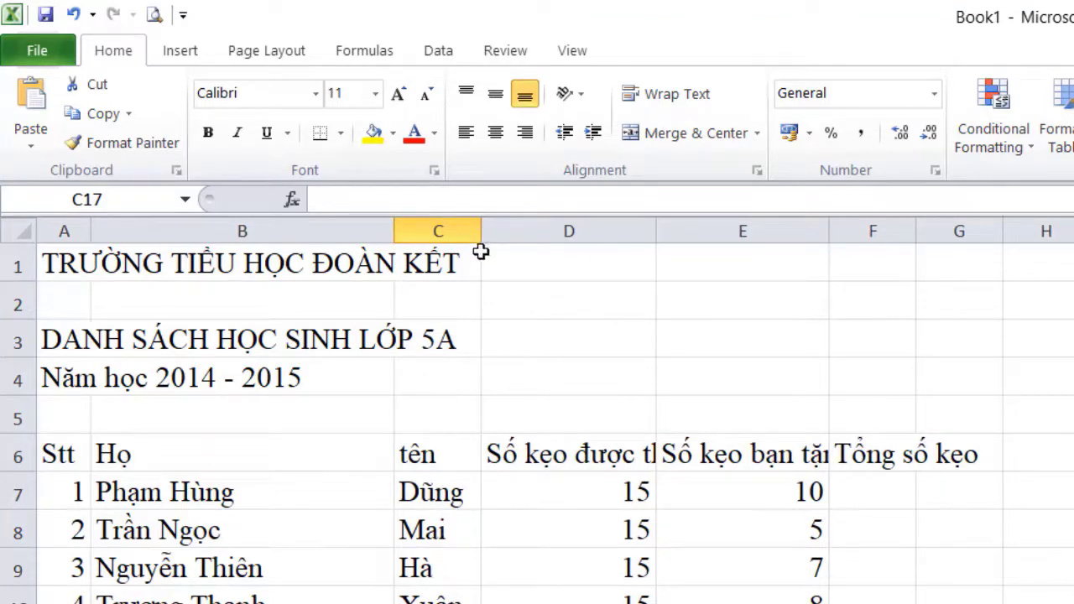
pyautogui.moveTo(480, 232); pyautogui.dragTo(540, 233)
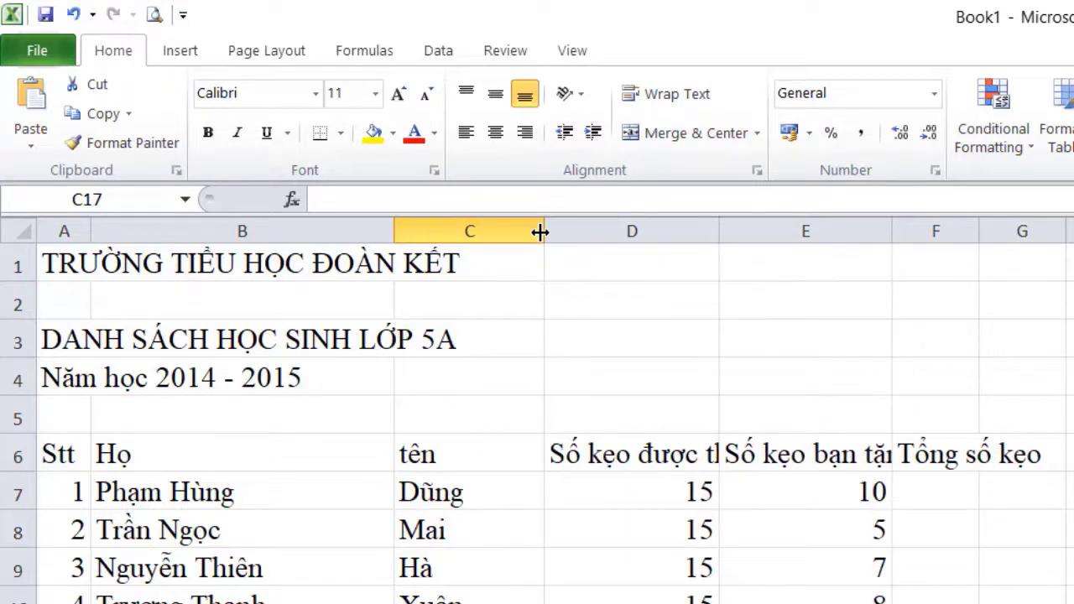
pyautogui.moveTo(715, 231); pyautogui.dragTo(823, 236)
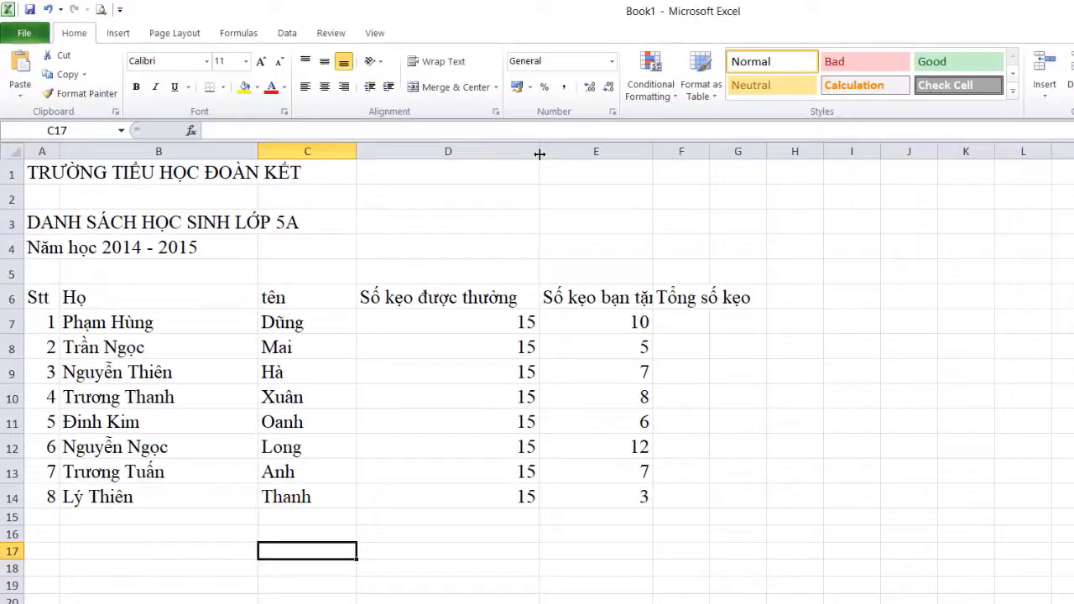
pyautogui.moveTo(655, 151); pyautogui.dragTo(842, 164)
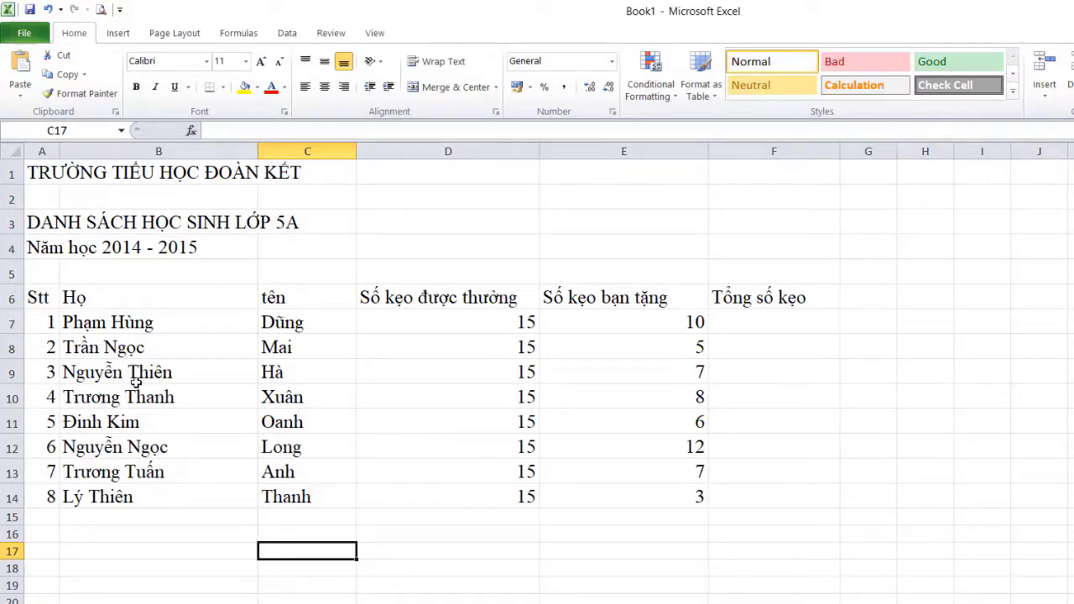
# Make the school name title in A1 bold and italic
pyautogui.click(44, 173)
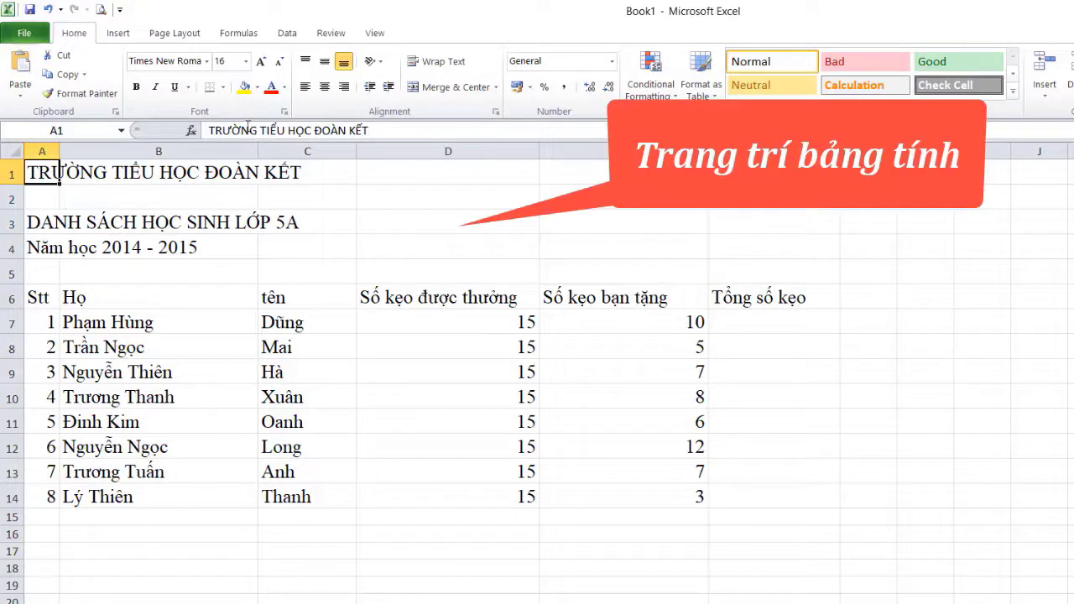
pyautogui.click(135, 86)
pyautogui.click(156, 88)
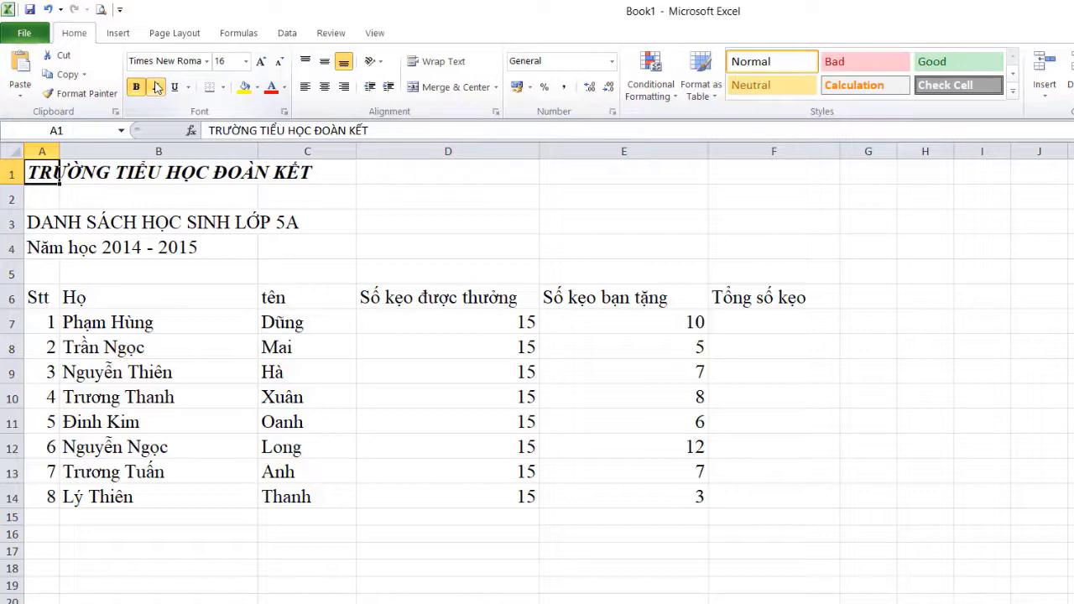
# Enlarge the class list title in A3 to 20 and make it bold red
pyautogui.click(39, 225)
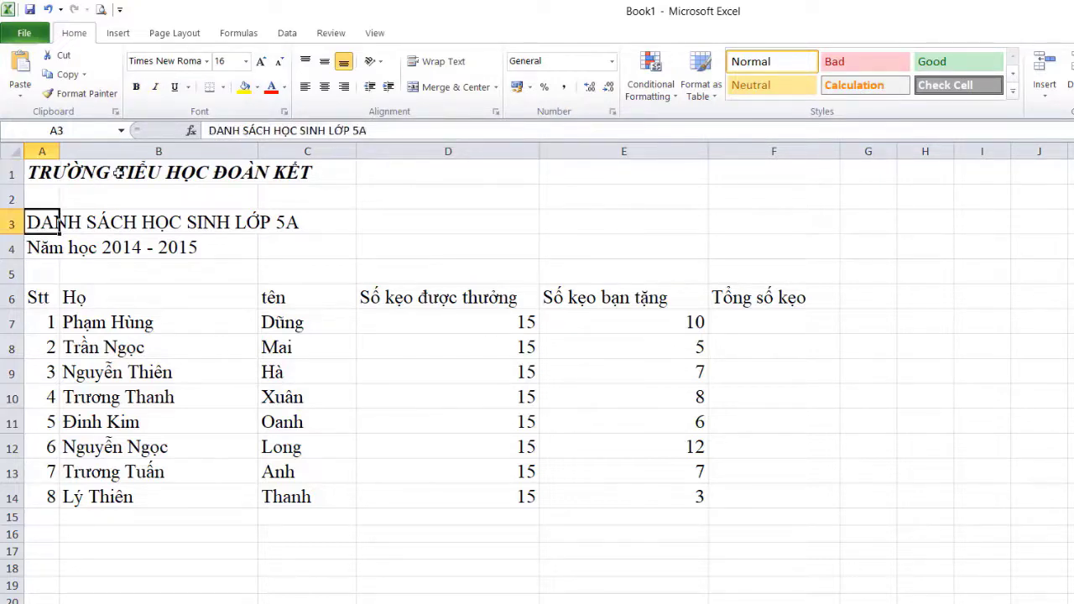
pyautogui.click(264, 63)
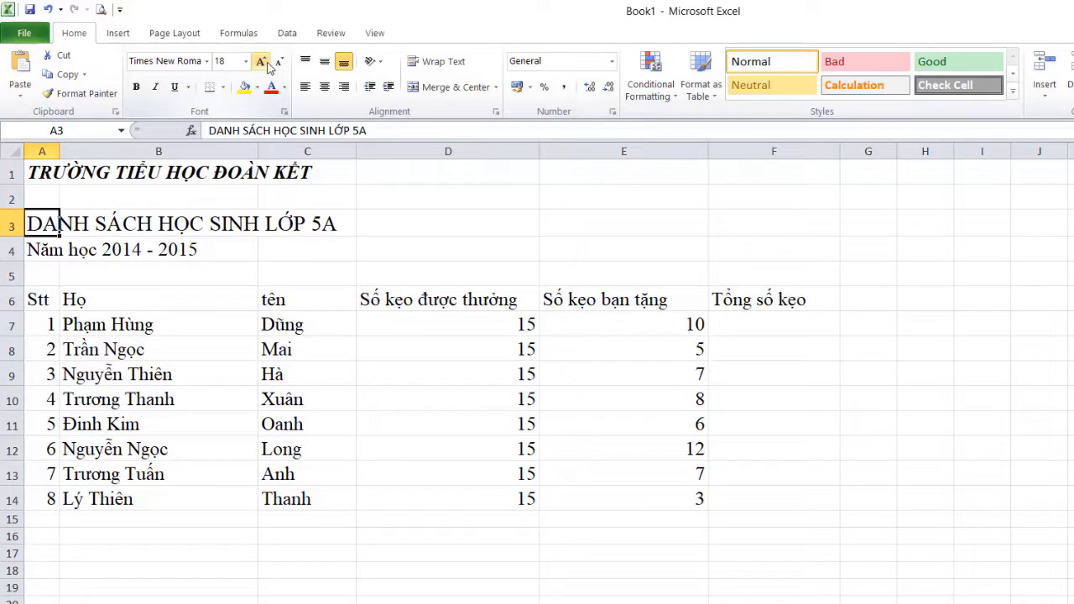
pyautogui.click(263, 63)
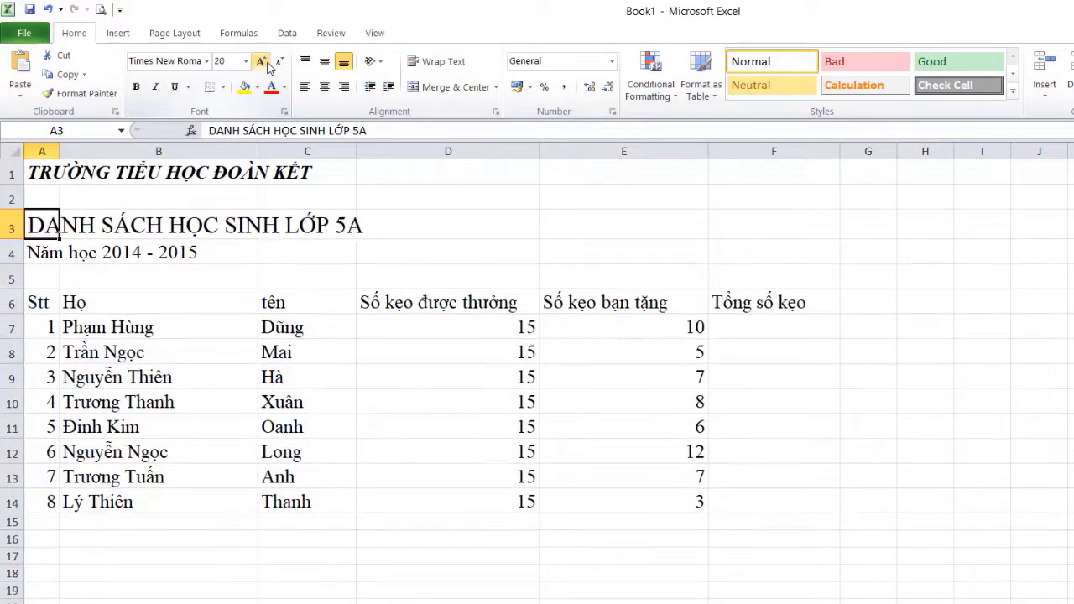
pyautogui.click(136, 87)
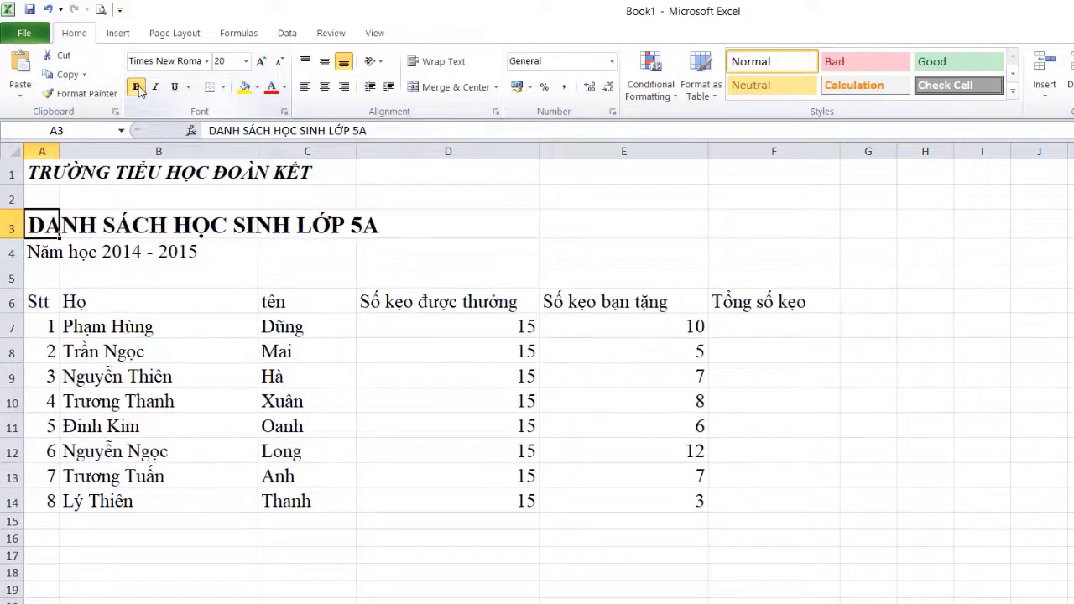
pyautogui.click(285, 87)
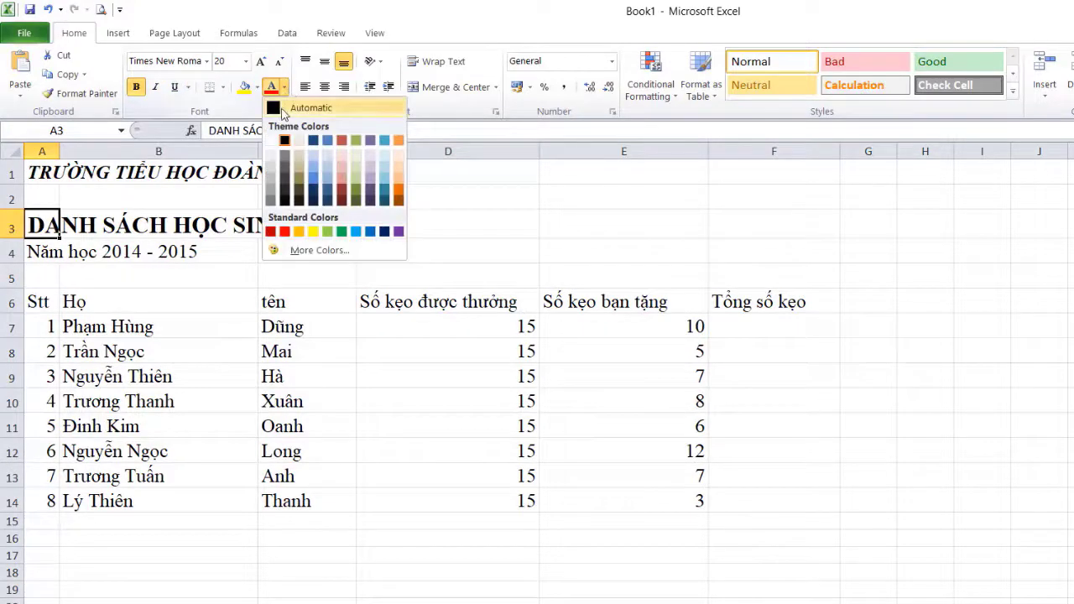
pyautogui.click(284, 233)
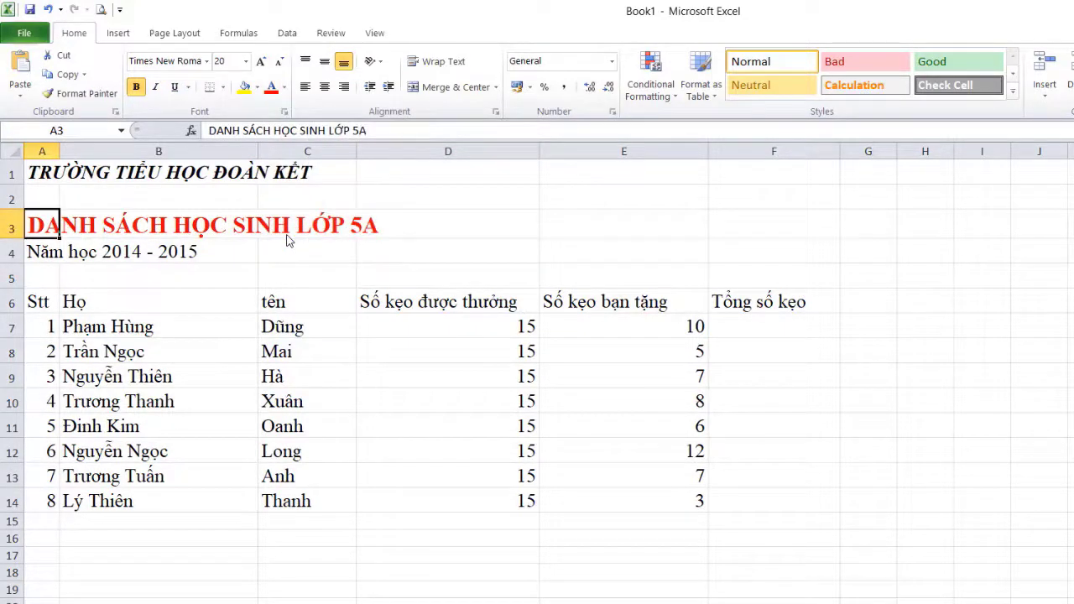
# Make the school-year line in A4 bold, italic and red
pyautogui.click(38, 249)
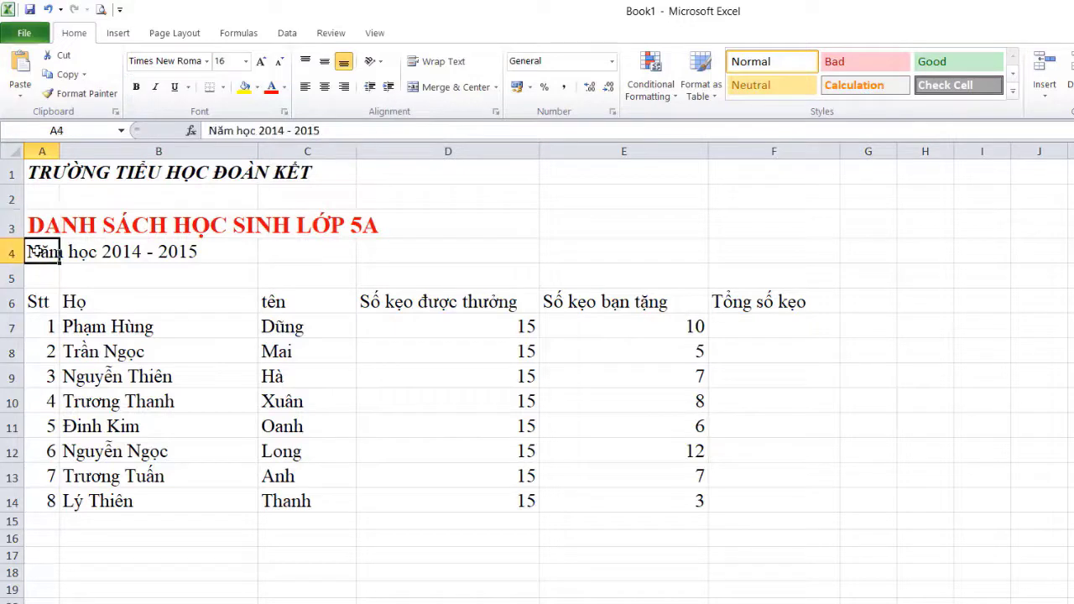
pyautogui.click(136, 87)
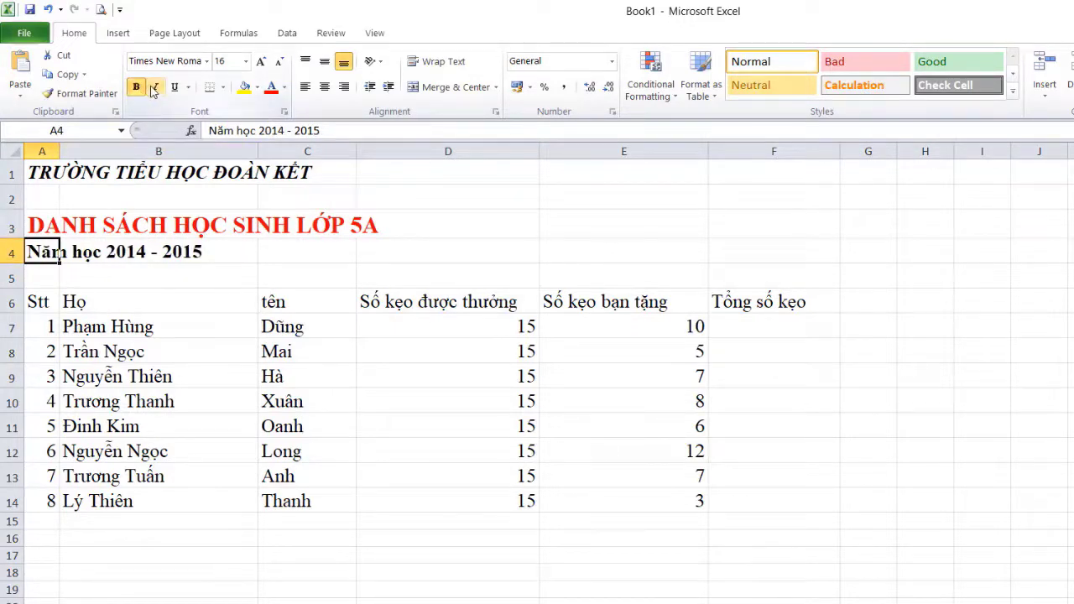
pyautogui.click(154, 88)
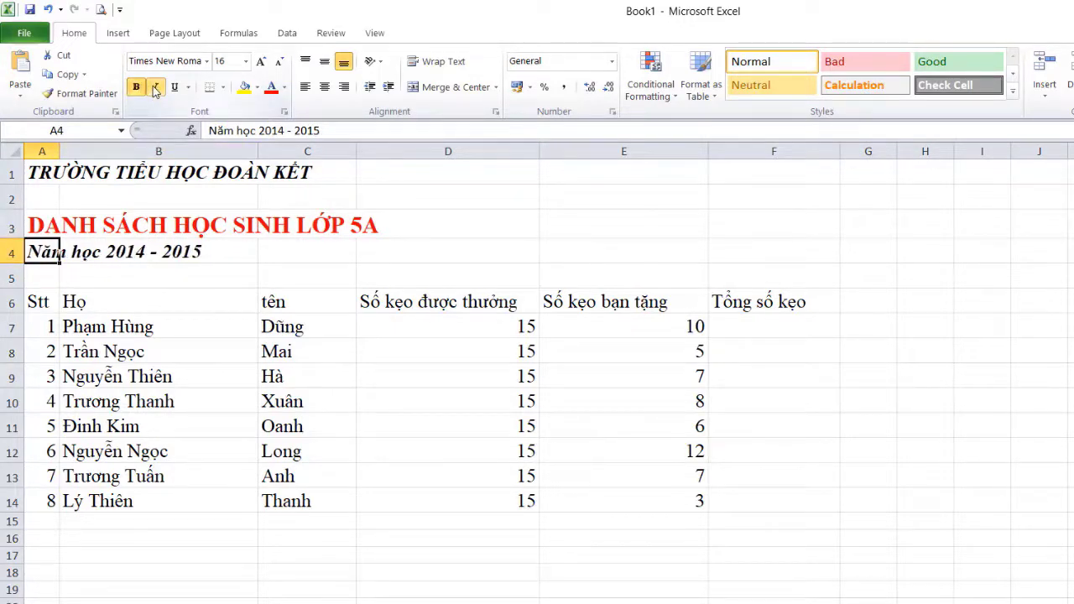
pyautogui.click(286, 87)
pyautogui.click(284, 232)
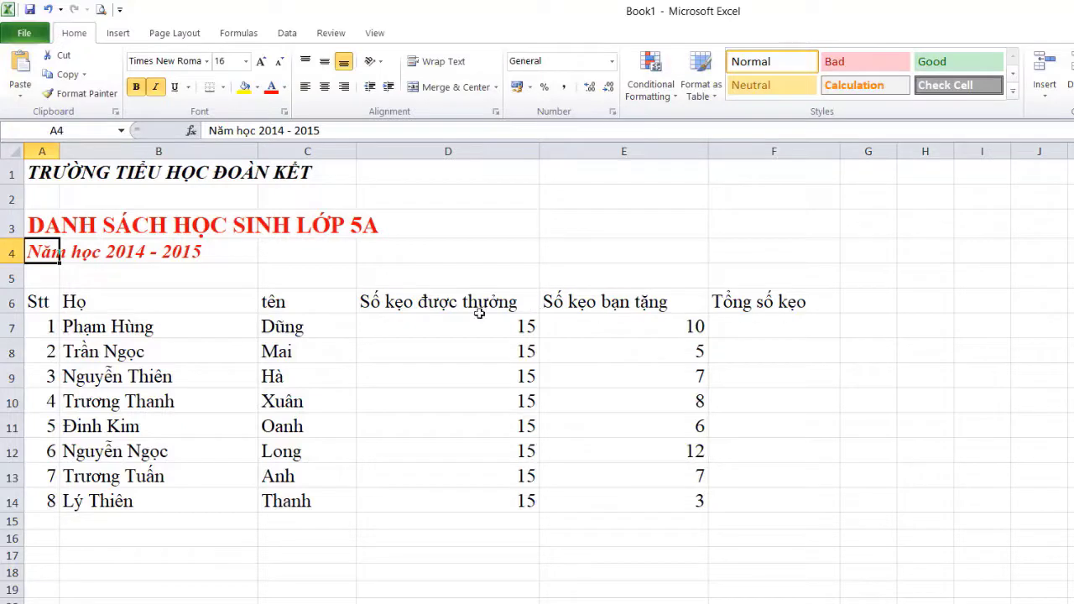
# Make header row A6:F6 bold, blue and centred, and centre the Stt numbers A7:A14
pyautogui.moveTo(41, 302); pyautogui.dragTo(783, 302)
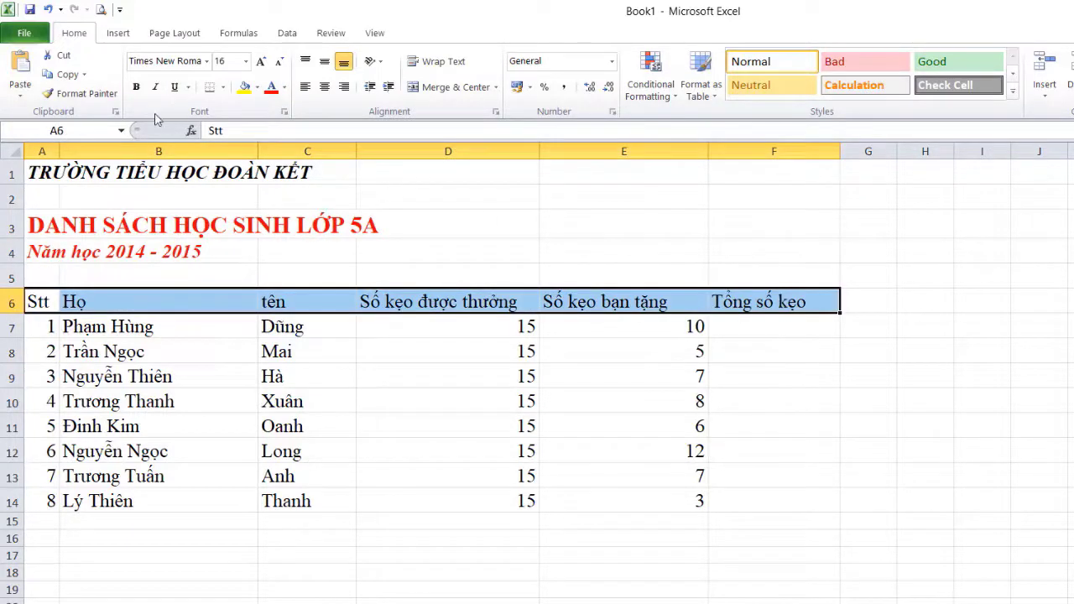
pyautogui.click(136, 87)
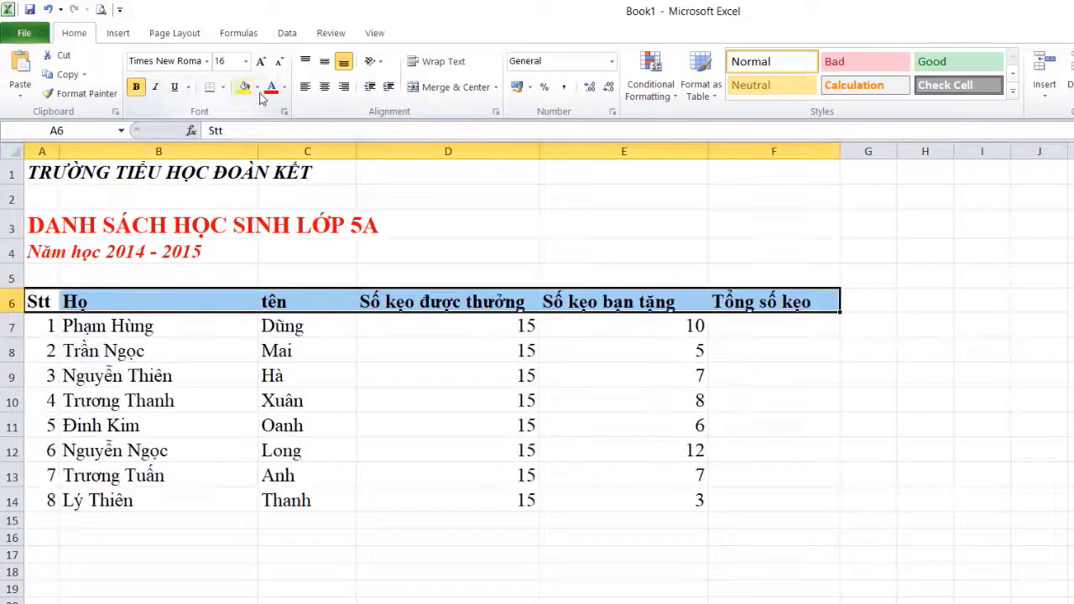
pyautogui.click(285, 88)
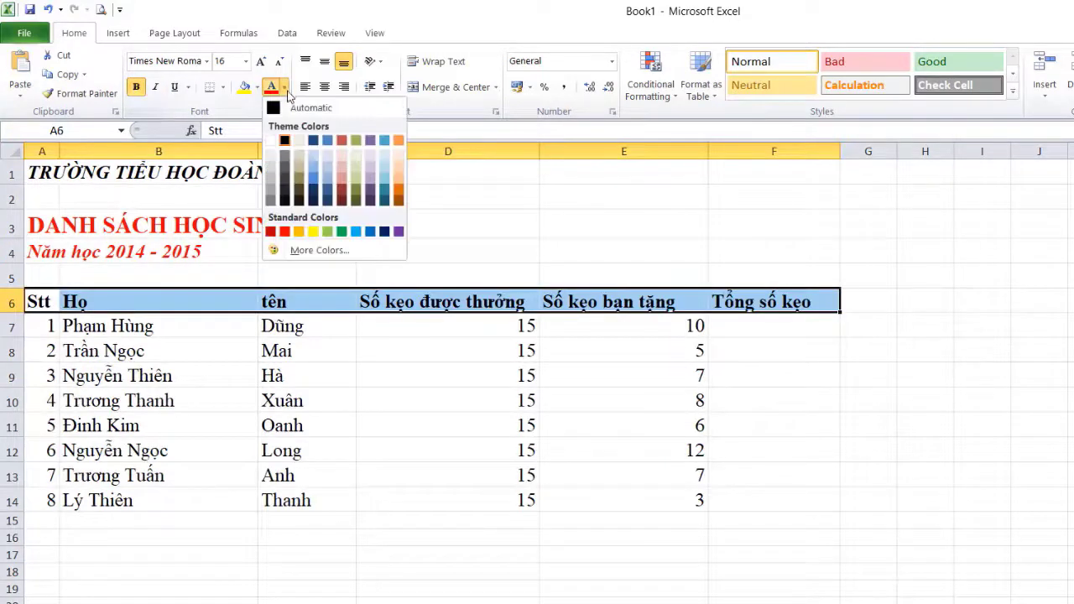
pyautogui.click(371, 232)
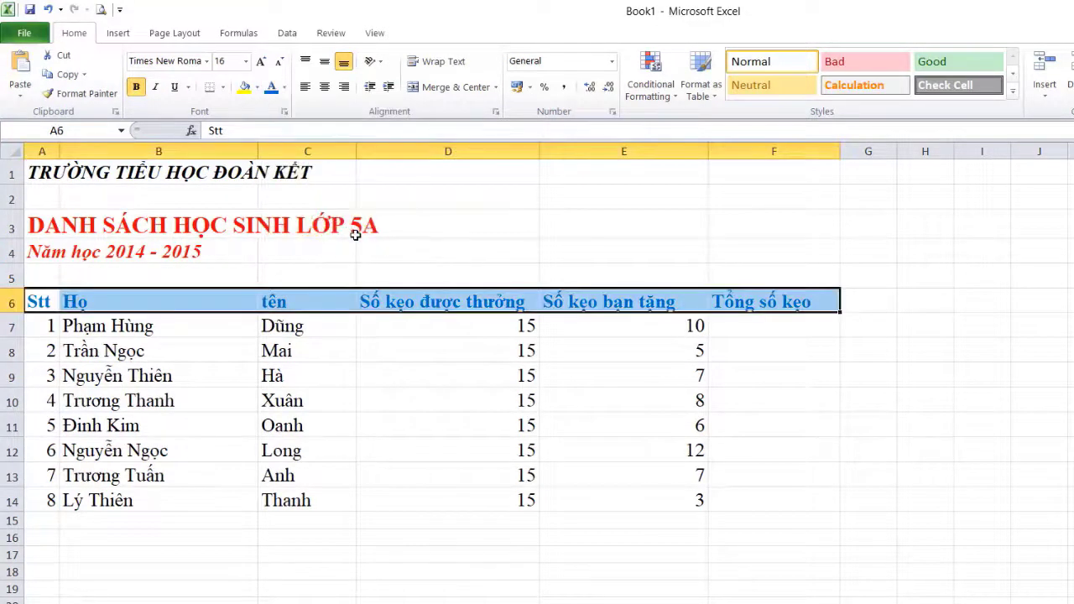
pyautogui.click(325, 88)
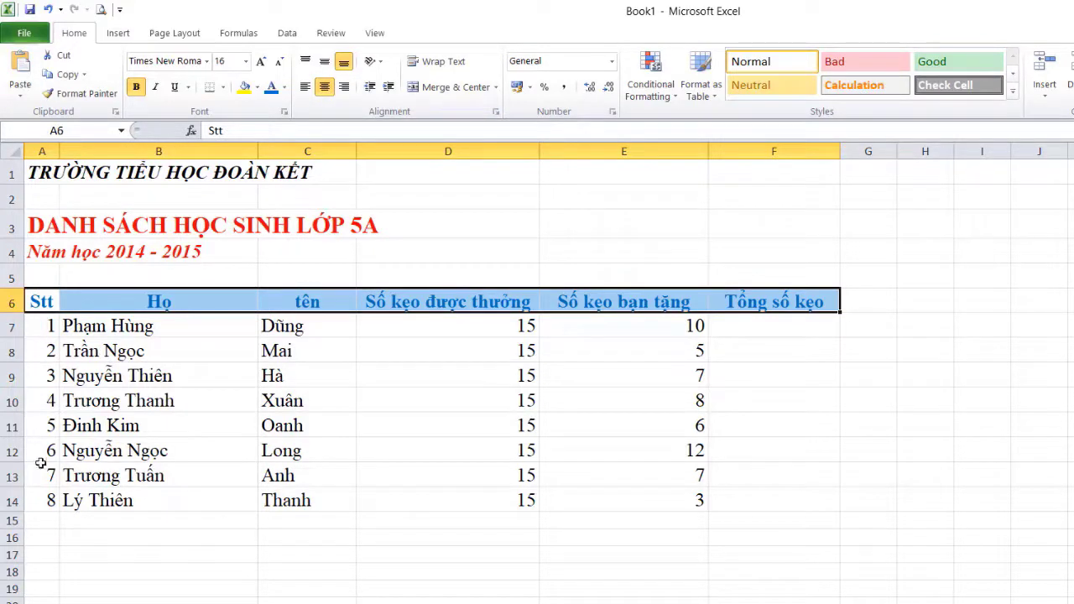
pyautogui.moveTo(44, 326); pyautogui.dragTo(43, 500)
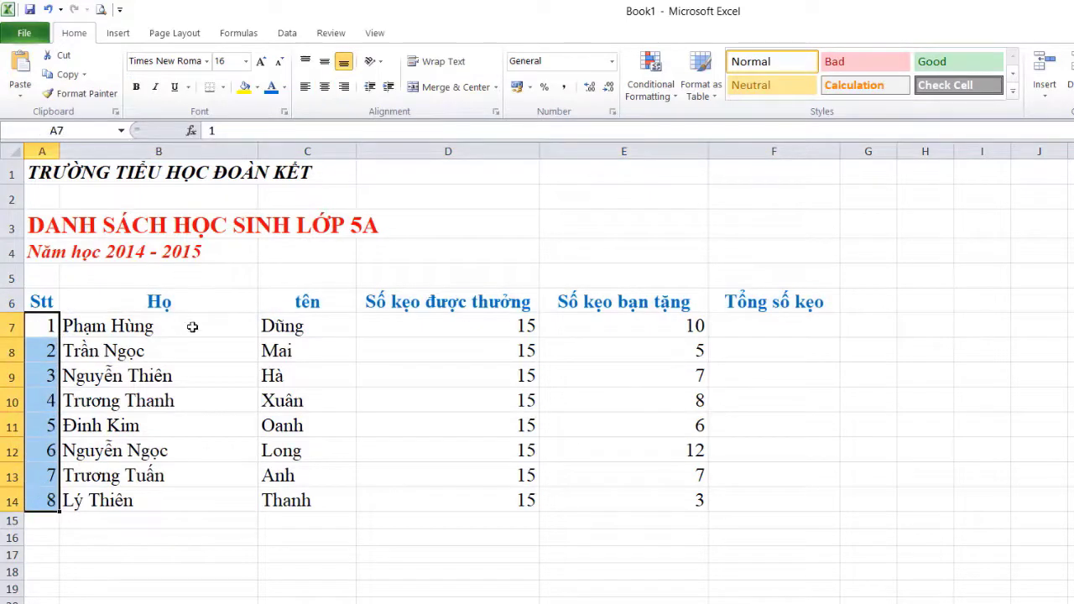
pyautogui.click(324, 88)
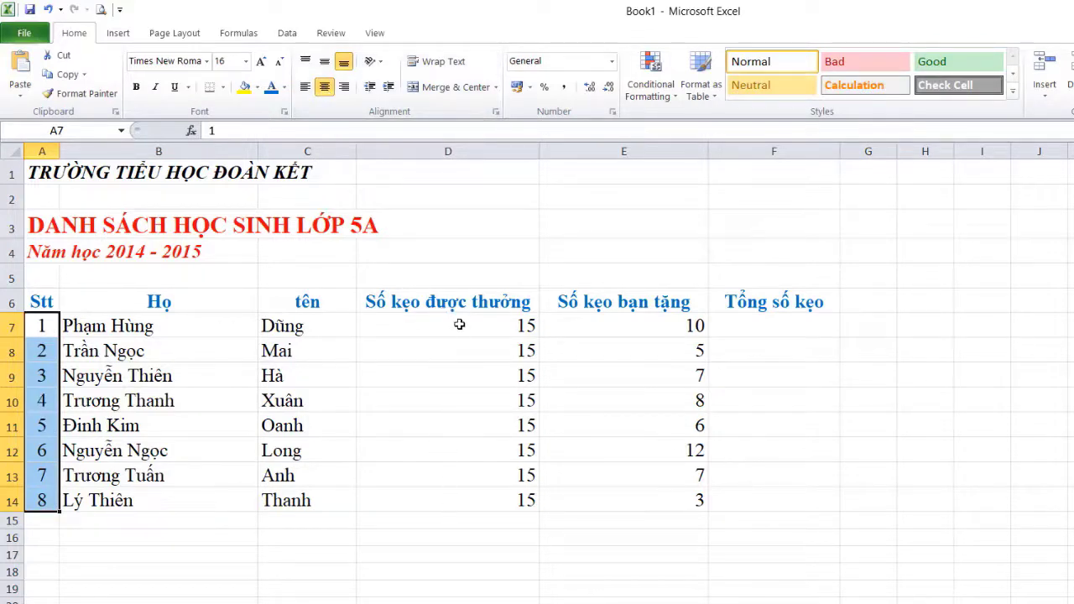
# Centre the candy values in D7:D14 and E7:E14, then select the table A6:F14
pyautogui.moveTo(458, 325); pyautogui.dragTo(462, 494)
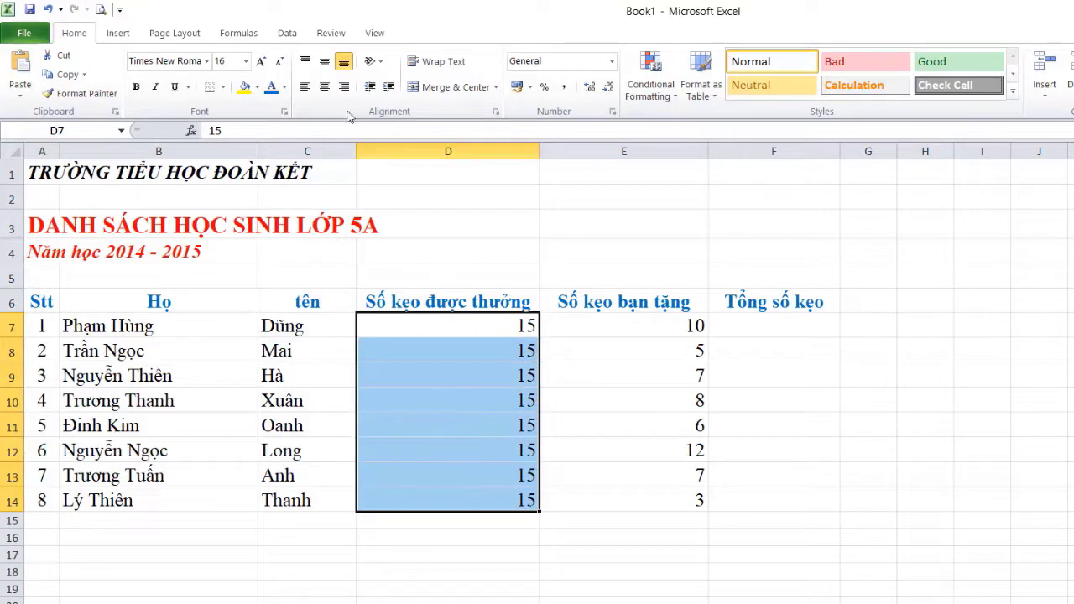
pyautogui.click(324, 88)
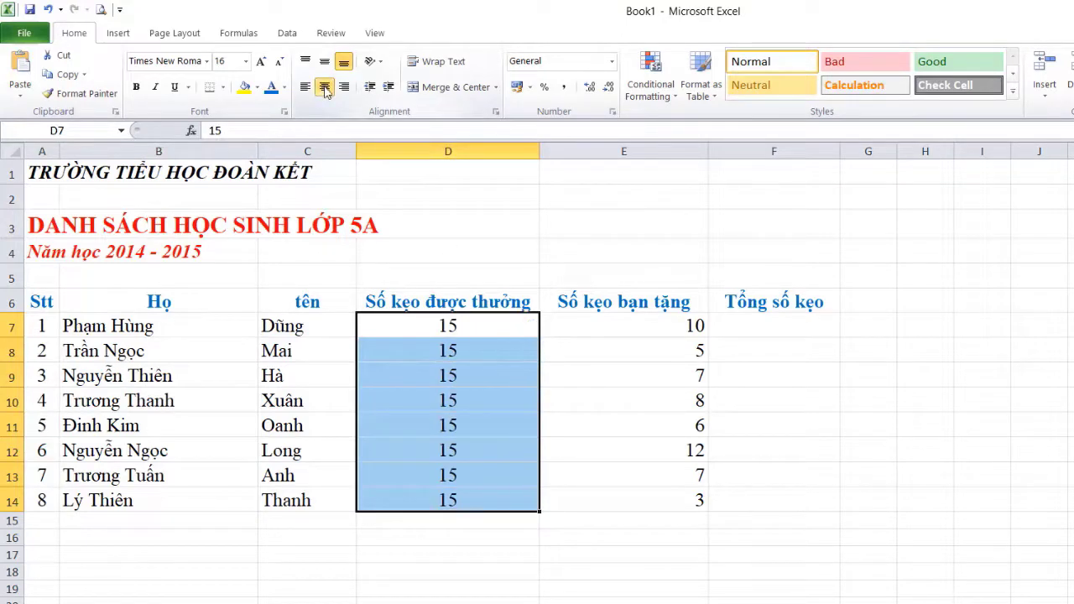
pyautogui.moveTo(622, 322); pyautogui.dragTo(646, 500)
pyautogui.click(325, 87)
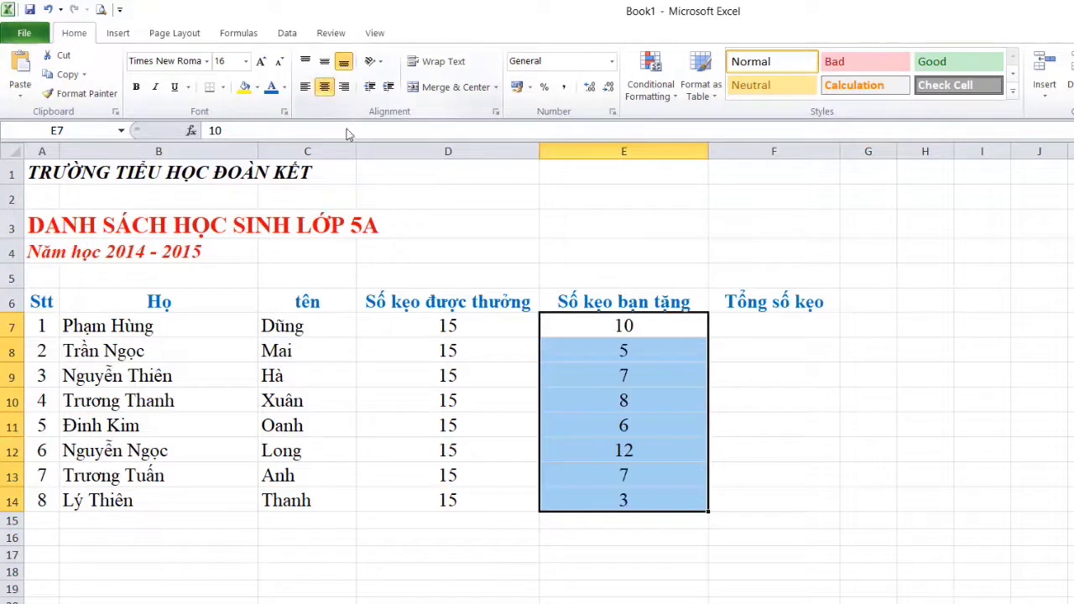
pyautogui.click(416, 405)
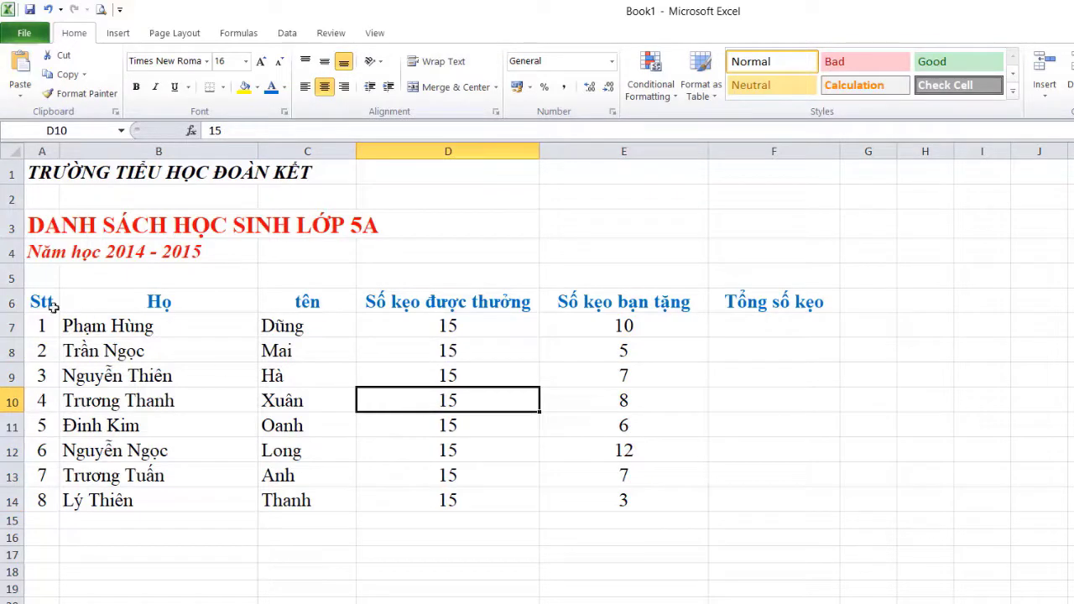
pyautogui.moveTo(35, 302); pyautogui.dragTo(774, 494)
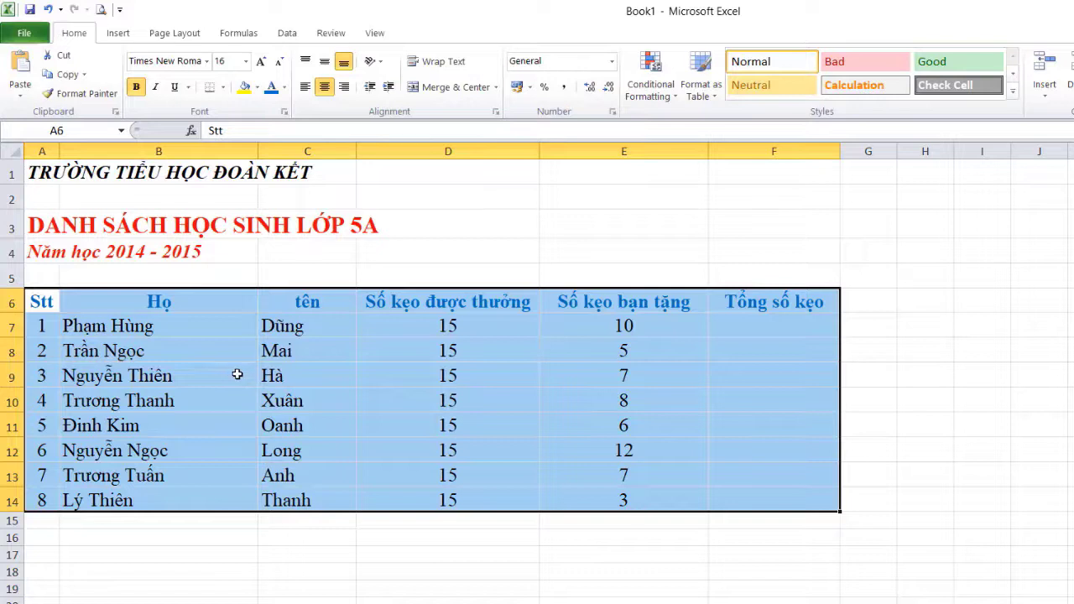
# Apply All Borders to every cell of table A6:F14
pyautogui.click(221, 88)
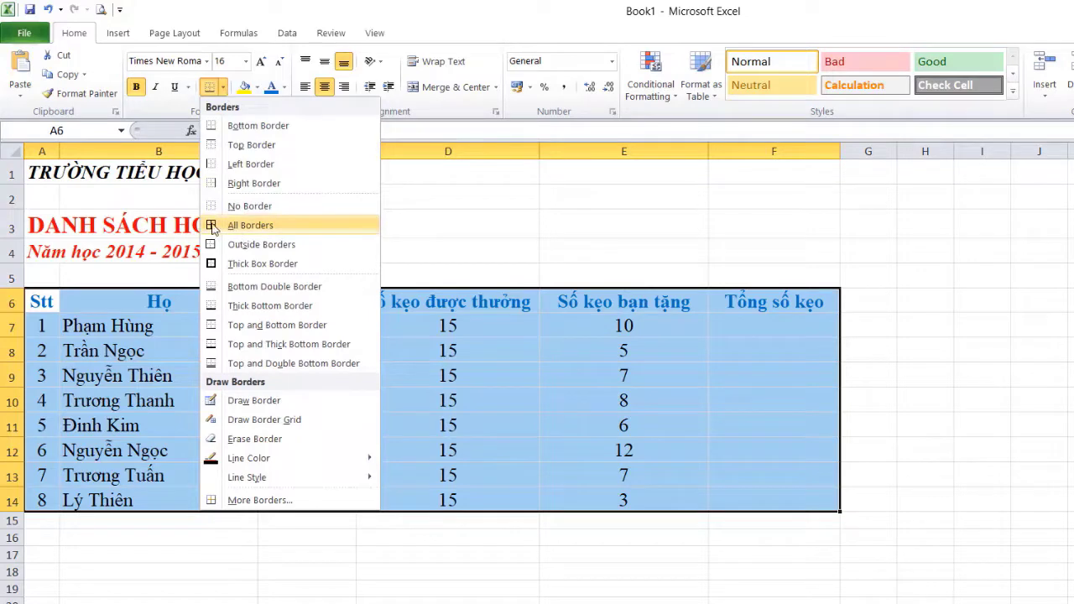
pyautogui.click(277, 225)
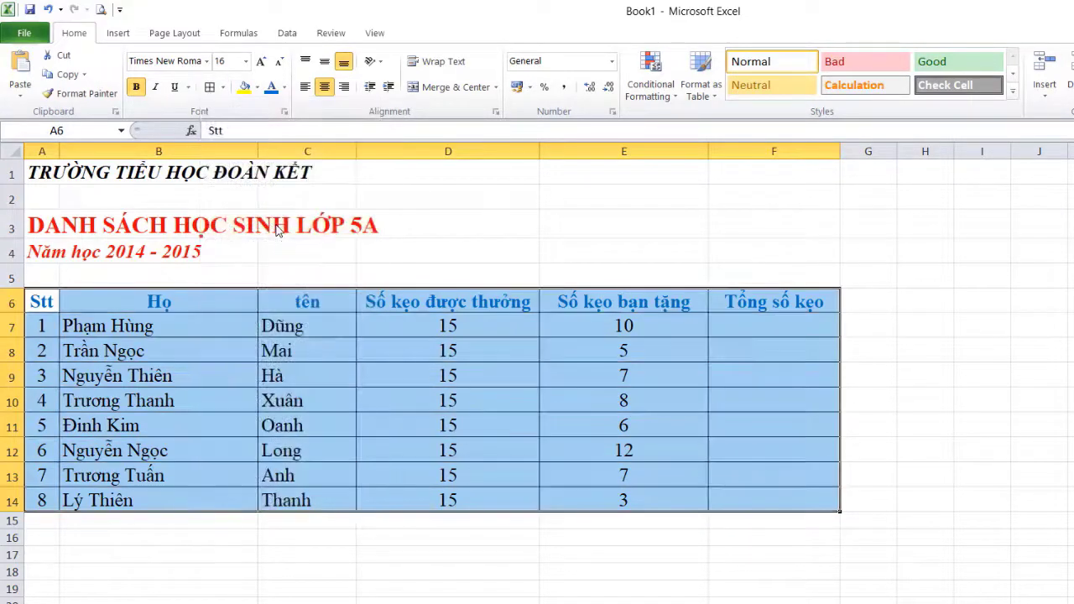
pyautogui.click(253, 538)
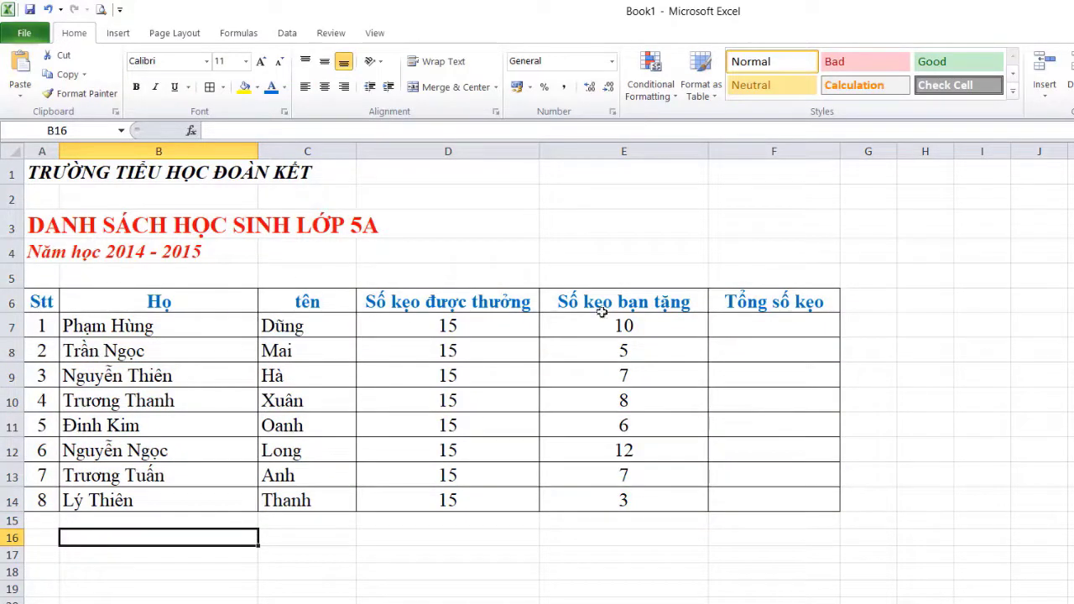
# Fill the header row A6:F6 yellow
pyautogui.moveTo(773, 302); pyautogui.dragTo(42, 307)
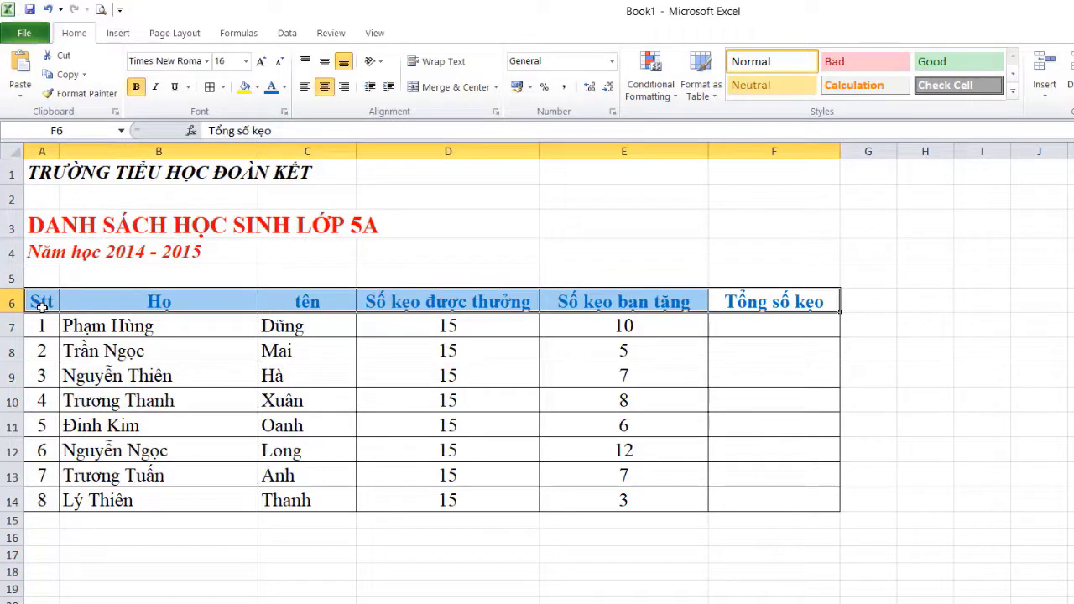
pyautogui.click(259, 88)
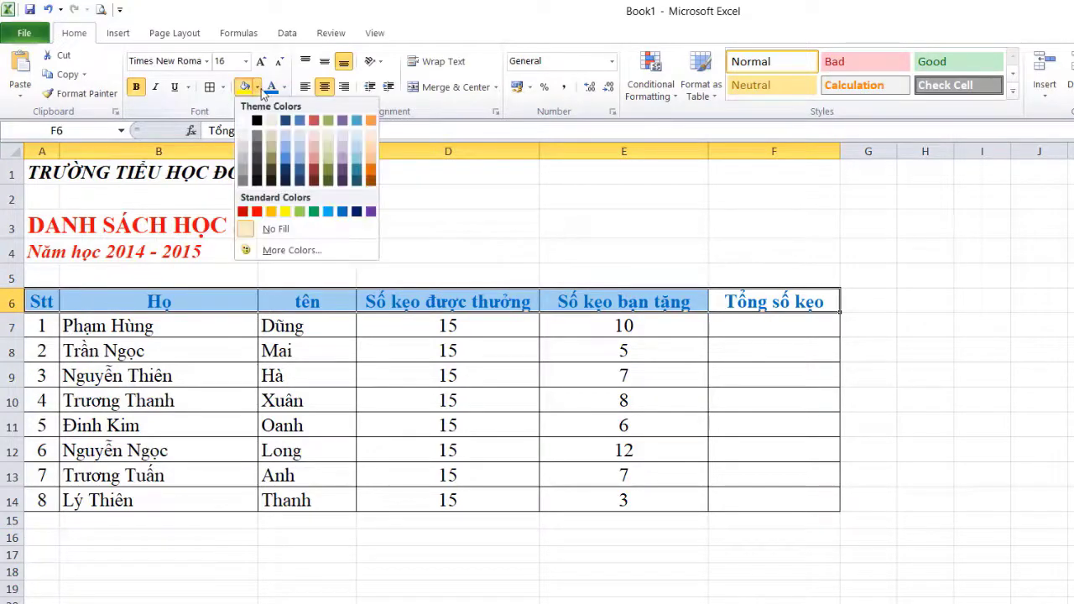
pyautogui.click(289, 217)
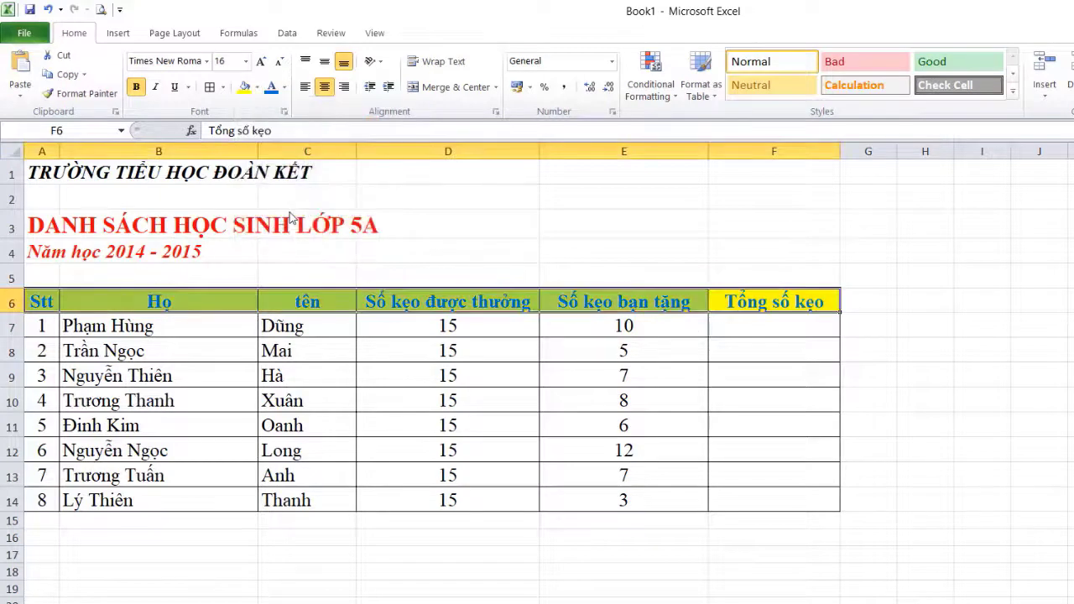
pyautogui.click(403, 203)
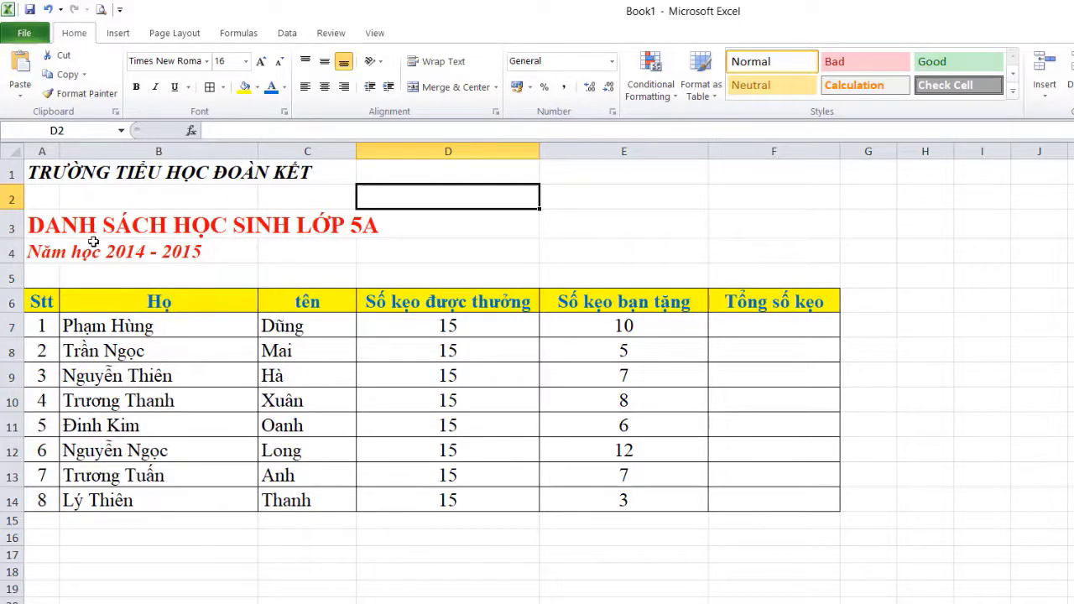
# Merge and centre A3:F3 and A4:F4 above the table
pyautogui.moveTo(52, 223); pyautogui.dragTo(760, 224)
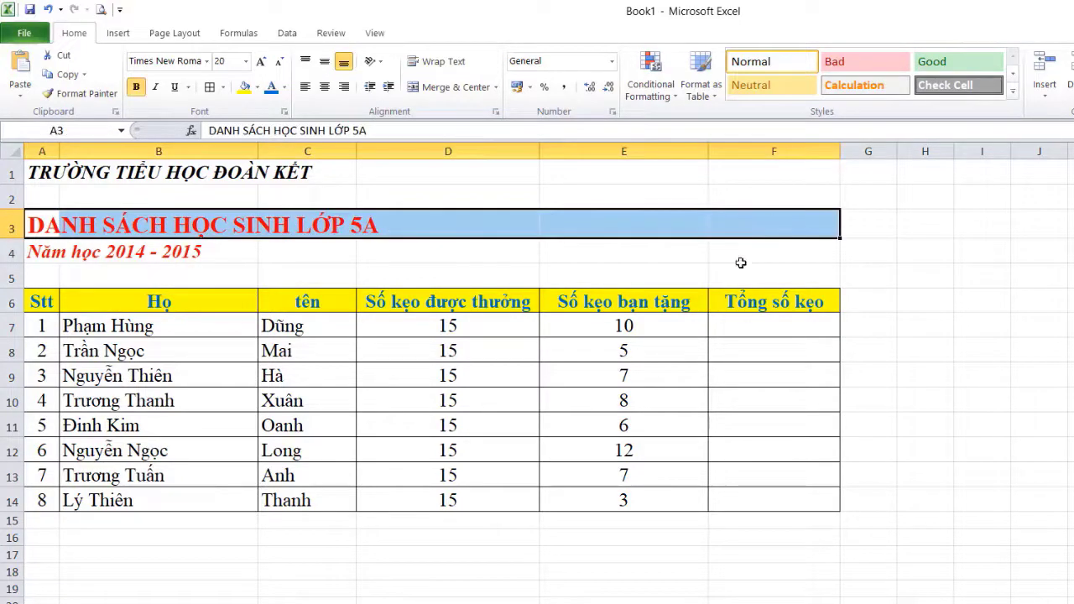
pyautogui.click(450, 87)
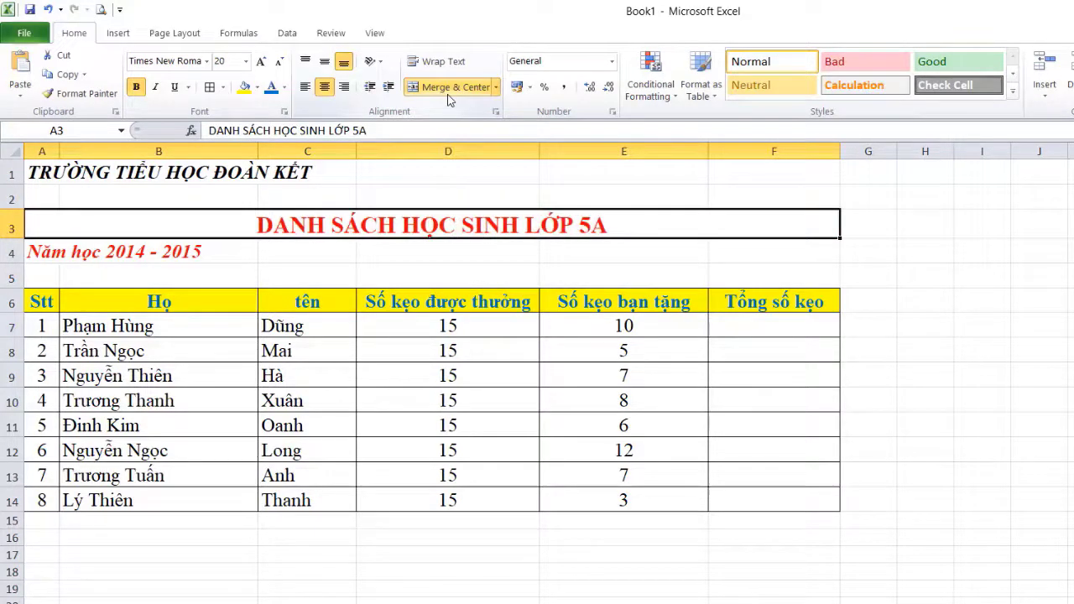
pyautogui.moveTo(52, 251); pyautogui.dragTo(764, 255)
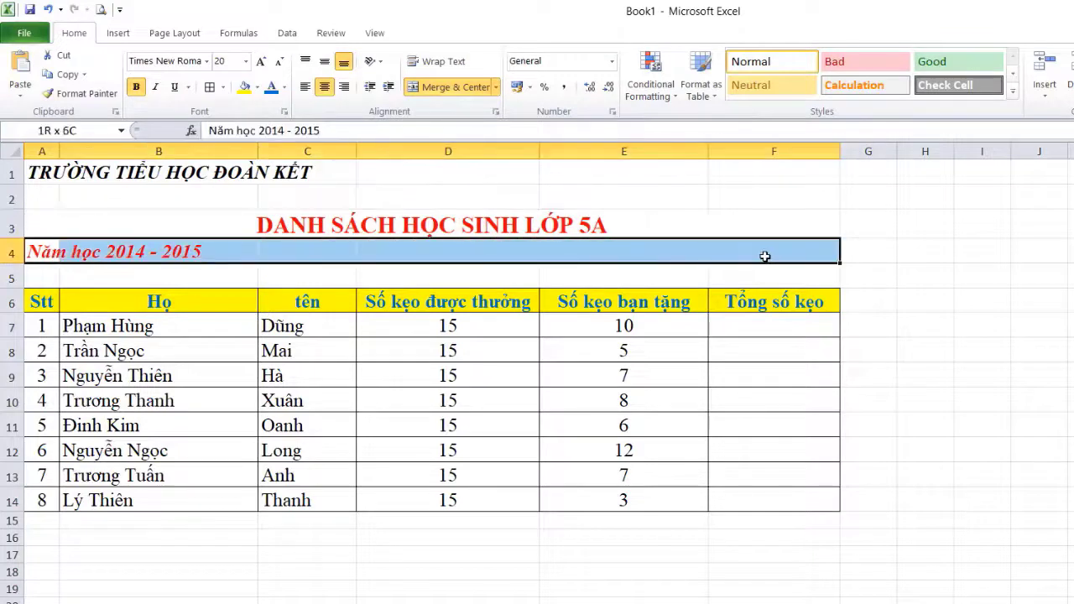
pyautogui.click(444, 88)
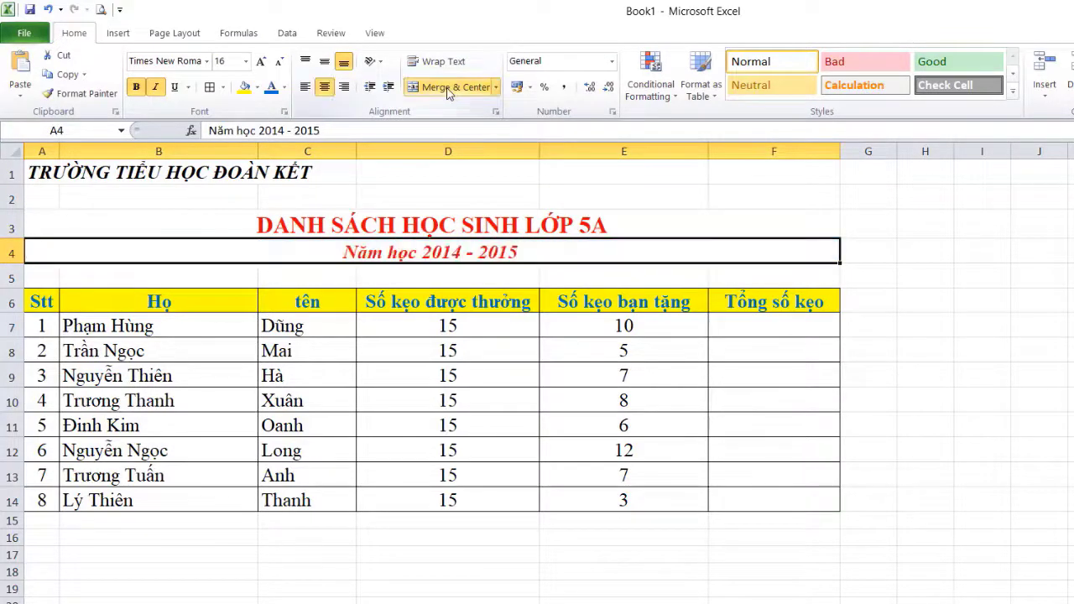
pyautogui.click(936, 378)
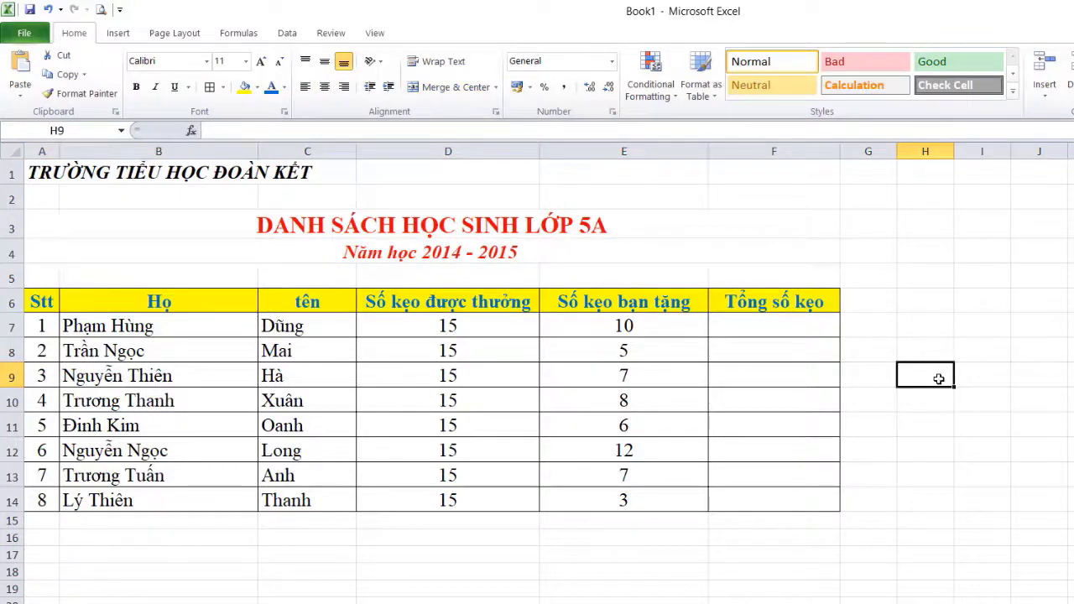